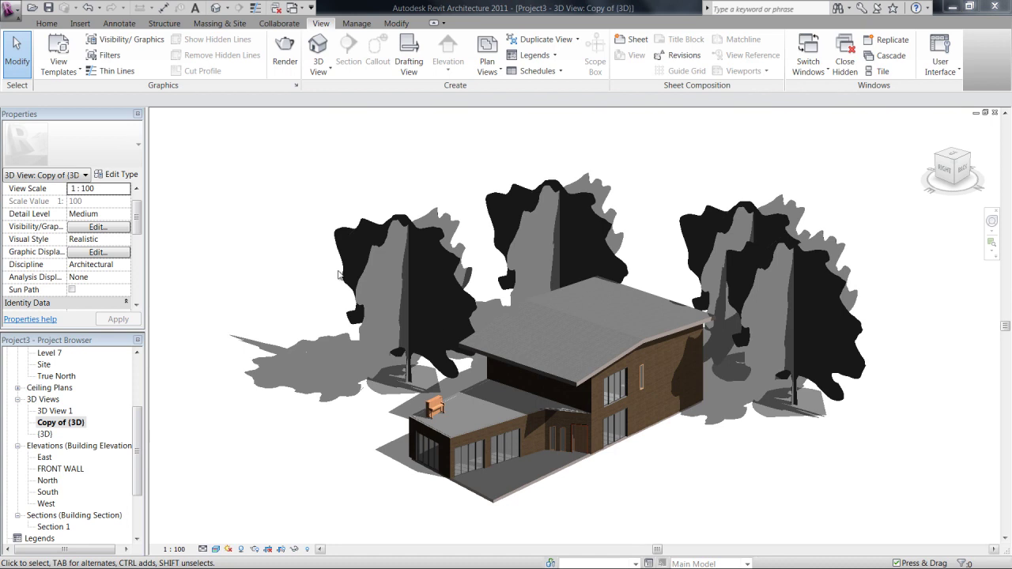
Step: Open the Ground Floor plan view with the whole house and its surroundings in sight
{"action": "left_click", "coordinate": [202, 243]}
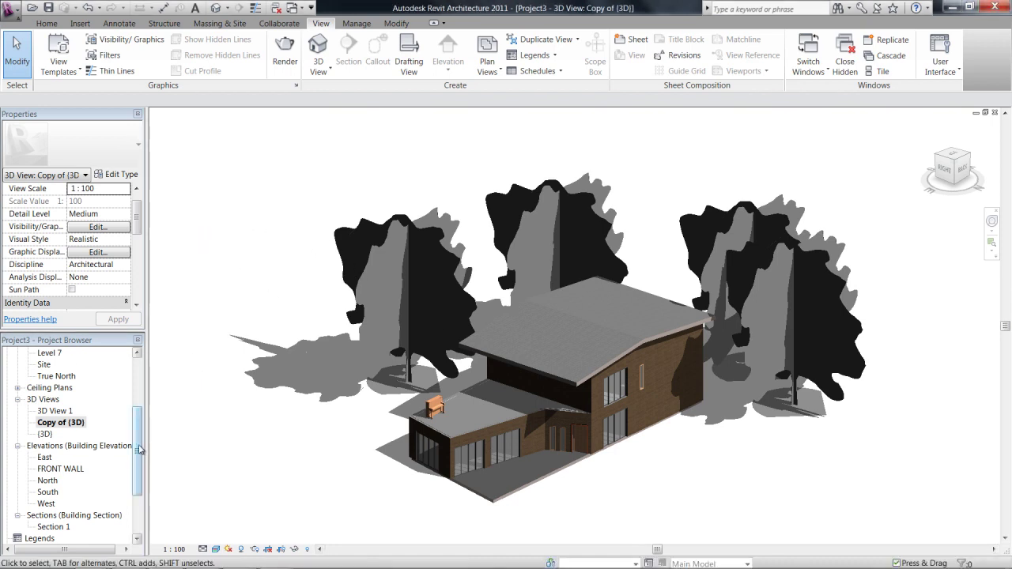
{"action": "scroll", "coordinate": [138, 449], "scroll_direction": "up", "scroll_amount": 3}
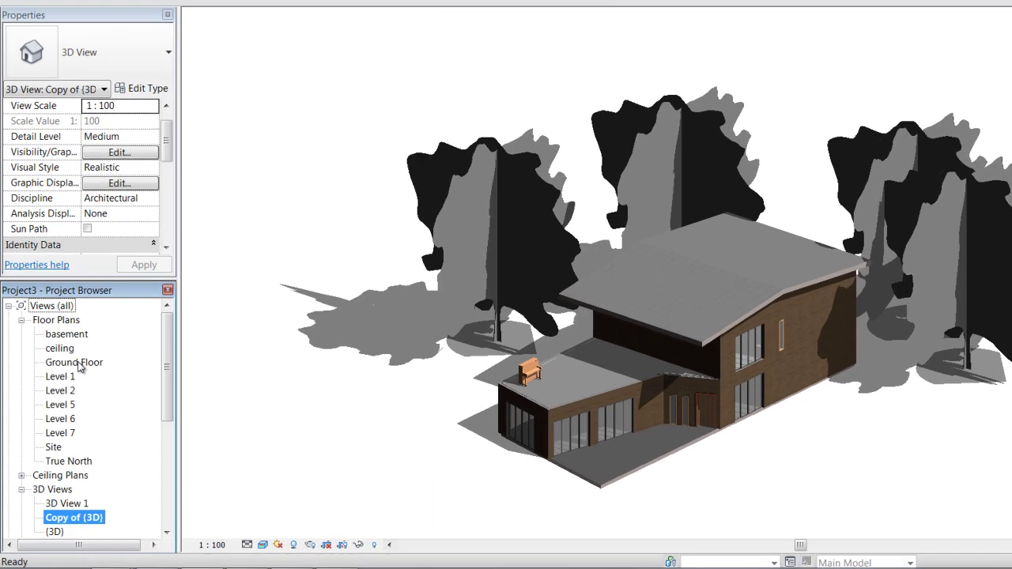
{"action": "double_click", "coordinate": [64, 400]}
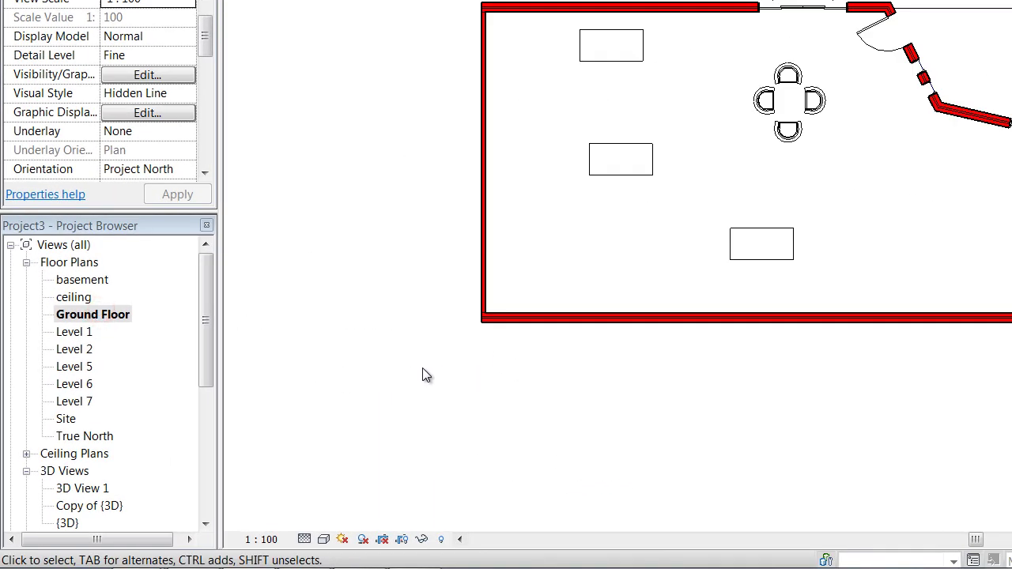
{"action": "scroll", "coordinate": [878, 330], "scroll_direction": "down", "scroll_amount": 3}
{"action": "middle_click_drag", "start_coordinate": [879, 330], "coordinate": [818, 305]}
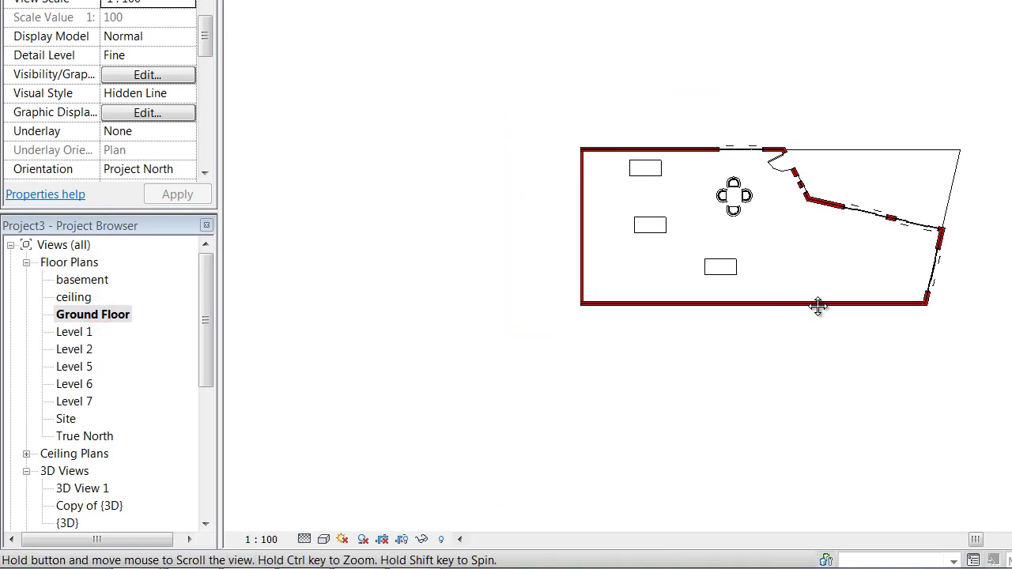
{"action": "middle_click_drag", "start_coordinate": [708, 112], "coordinate": [749, 124]}
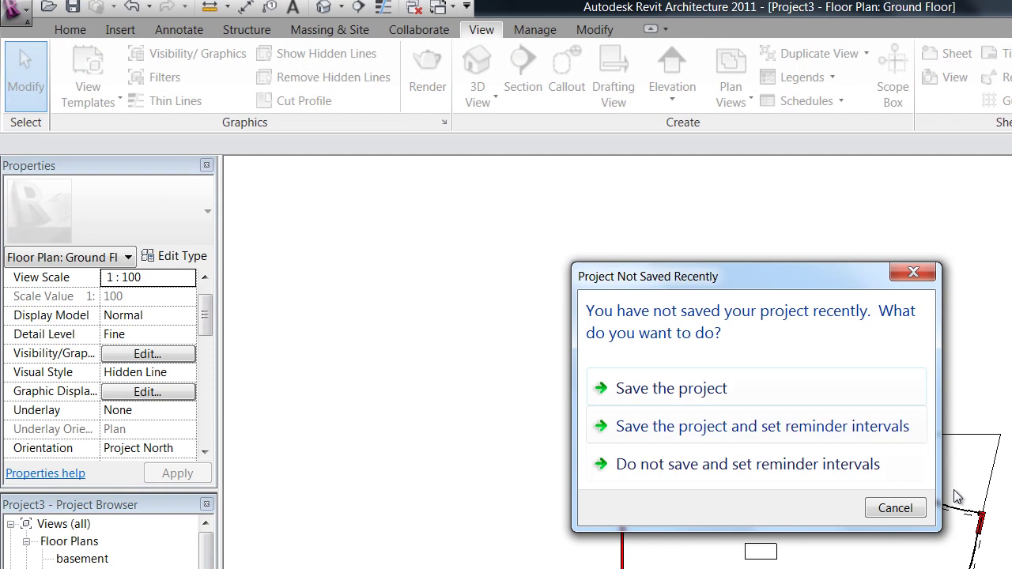
Step: Dismiss the save reminder and start placing walls of the type Generic 200mm Wall
{"action": "left_click", "coordinate": [610, 339]}
{"action": "key", "text": "w"}
{"action": "key", "text": "a"}
{"action": "left_click", "coordinate": [148, 207]}
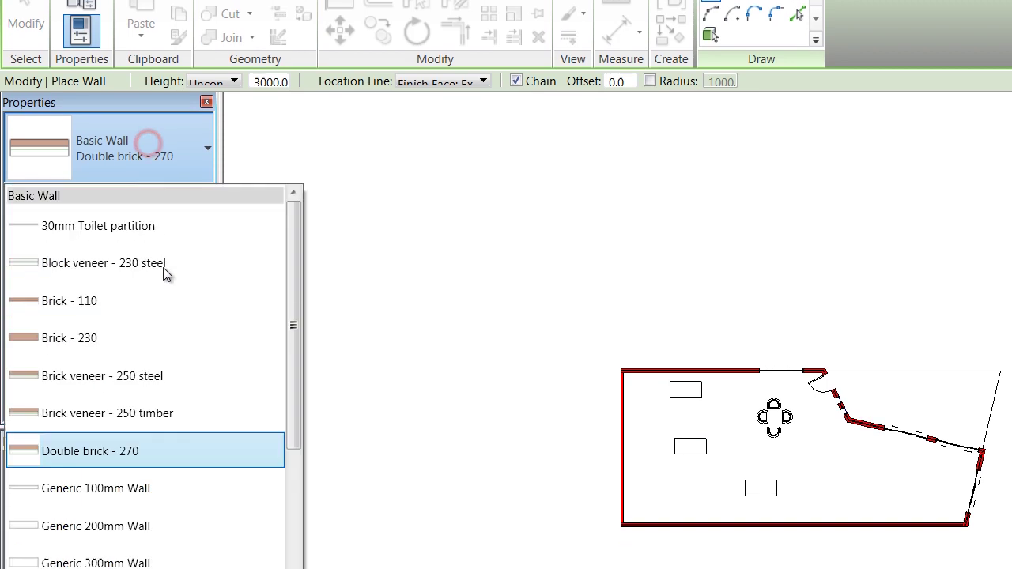
{"action": "left_click", "coordinate": [185, 495]}
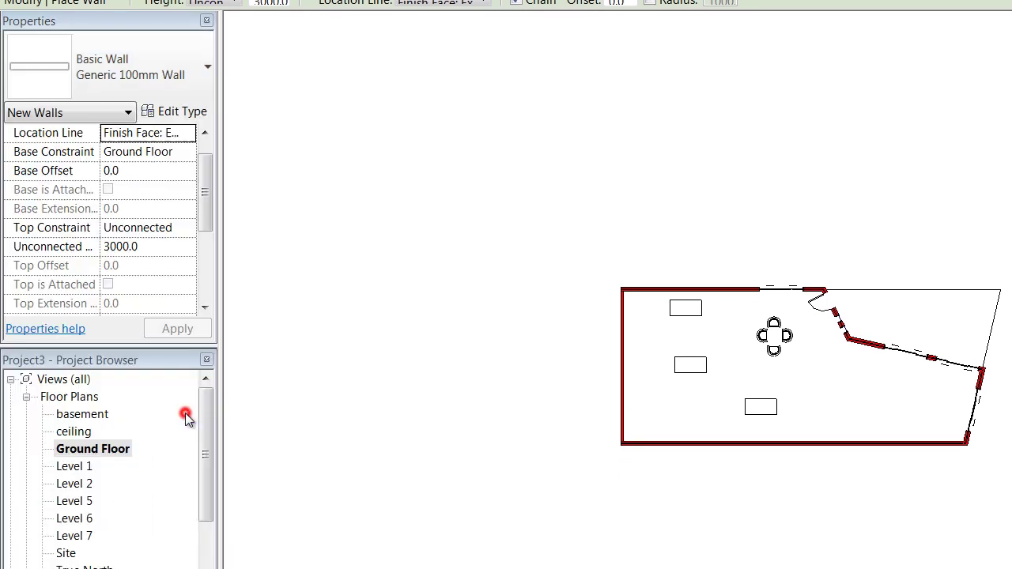
{"action": "left_click", "coordinate": [202, 95]}
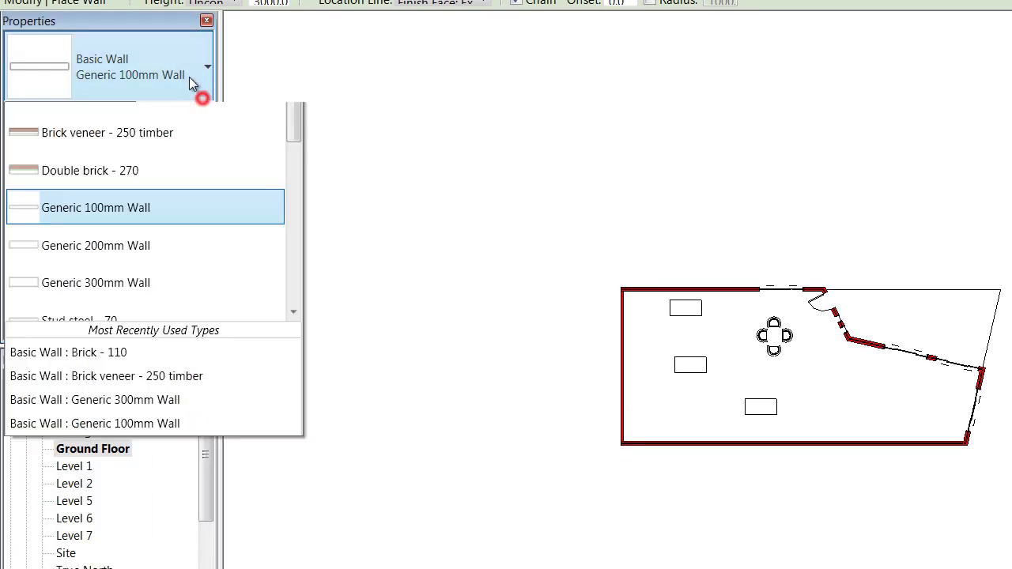
{"action": "left_click", "coordinate": [176, 444]}
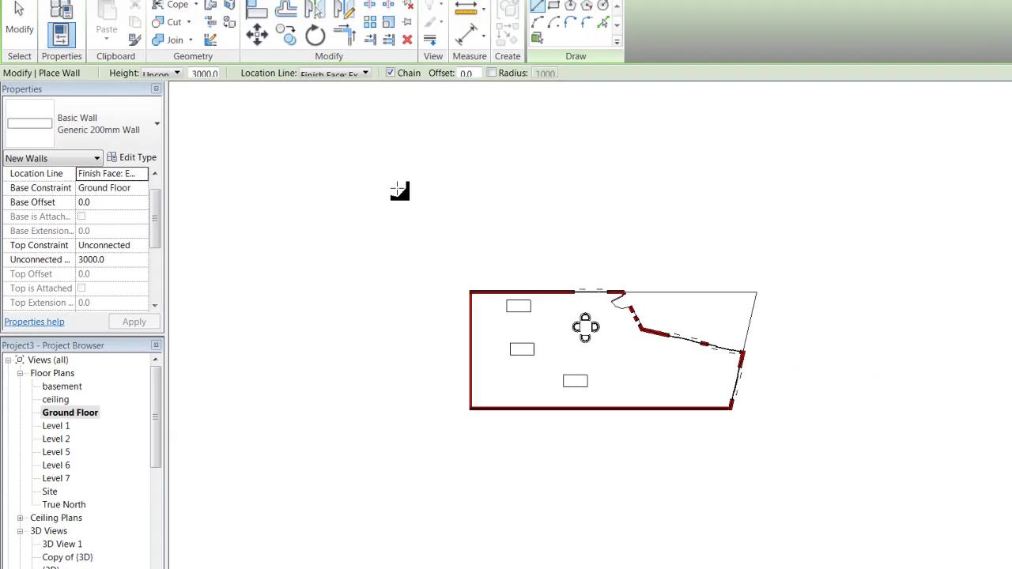
Step: Draw two connected walls around the house: a horizontal one of about 34800 mm above it and a vertical one of about 22100 mm beside it
{"action": "left_click", "coordinate": [324, 208]}
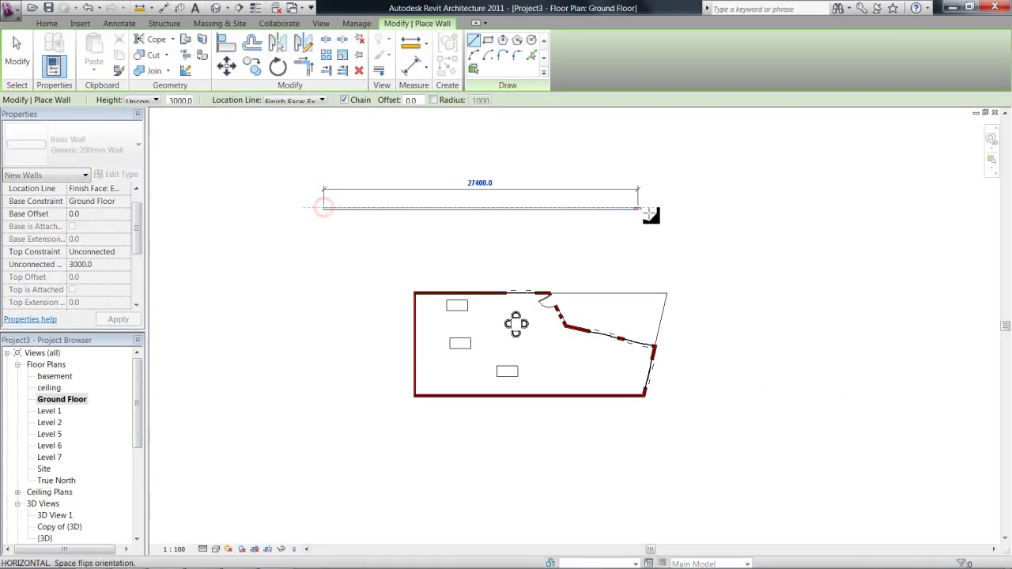
{"action": "left_click", "coordinate": [720, 208]}
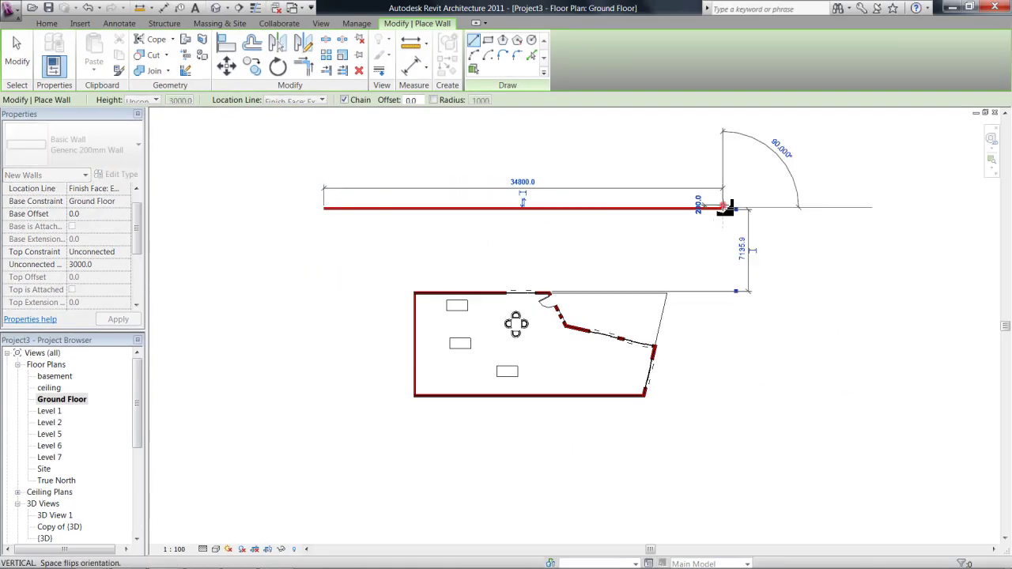
{"action": "left_click", "coordinate": [720, 462]}
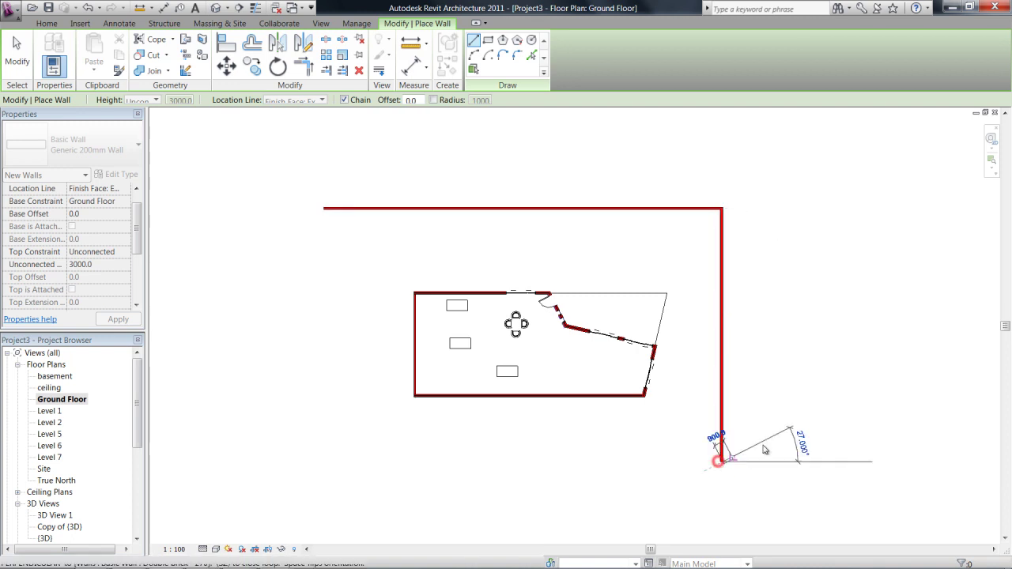
{"action": "key", "text": "Escape"}
{"action": "key", "text": "Escape"}
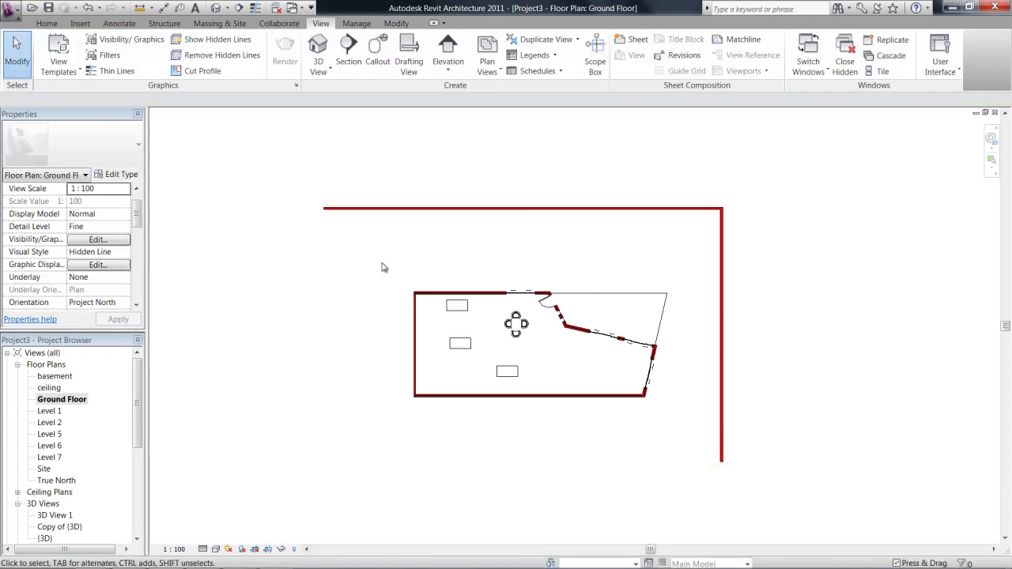
Step: Clear the projection line and projection pattern overrides for the Walls category in the Ground Floor plan's visibility/graphic overrides
{"action": "scroll", "coordinate": [633, 219], "scroll_direction": "up", "scroll_amount": 2}
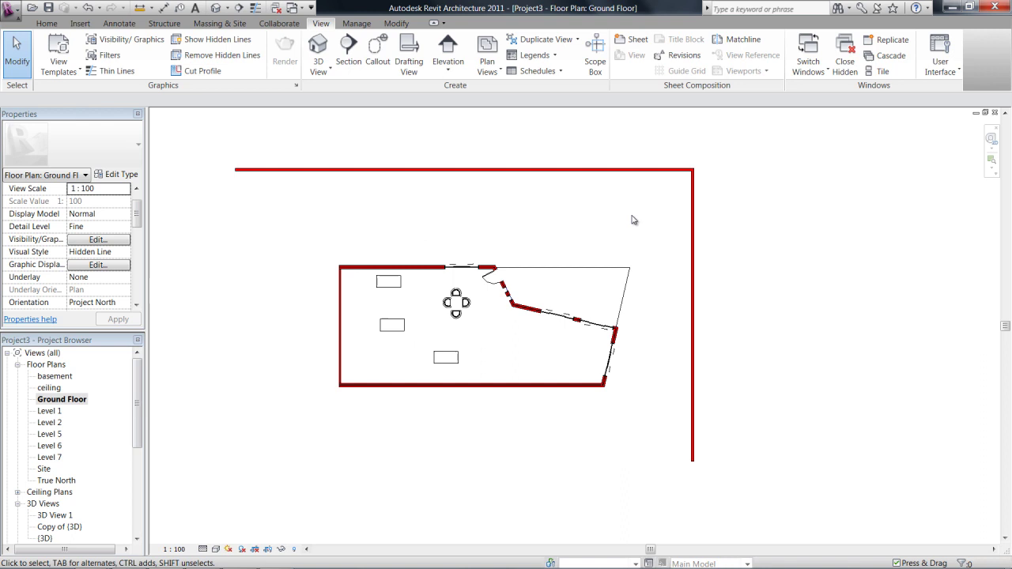
{"action": "scroll", "coordinate": [490, 214], "scroll_direction": "up", "scroll_amount": 1}
{"action": "key", "text": "v"}
{"action": "key", "text": "g"}
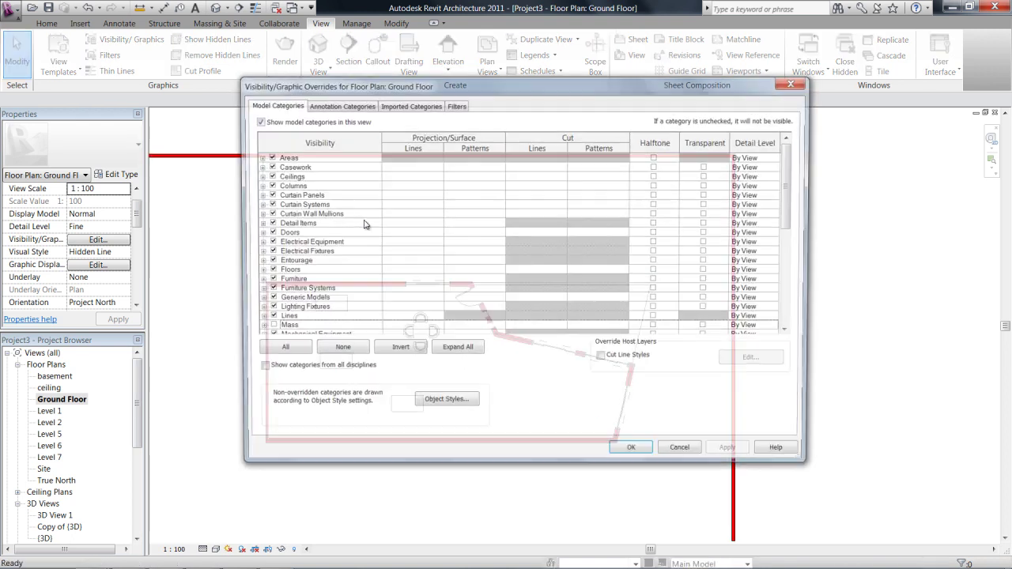
{"action": "left_click", "coordinate": [338, 252]}
{"action": "key", "text": "w"}
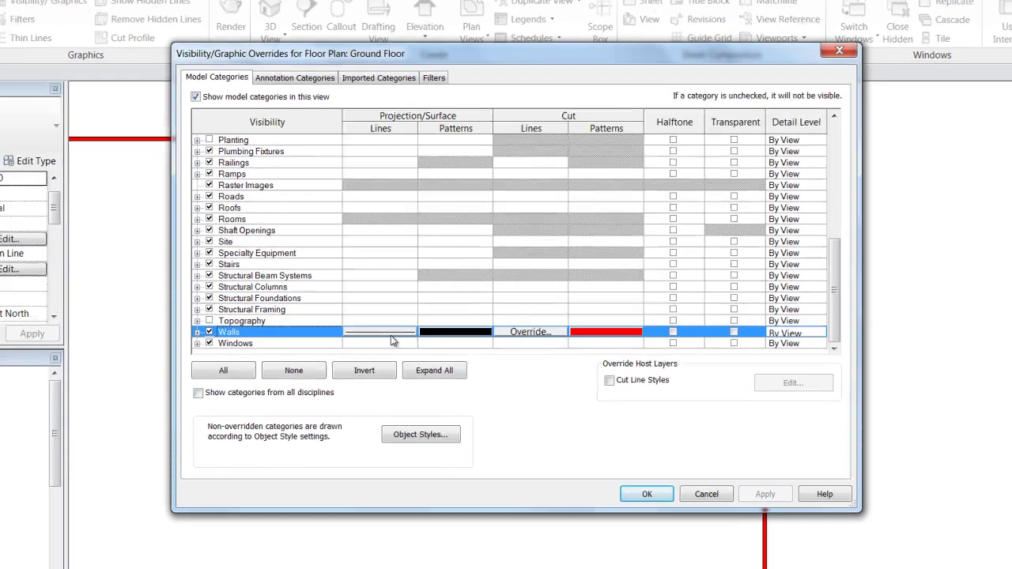
{"action": "left_click", "coordinate": [418, 319]}
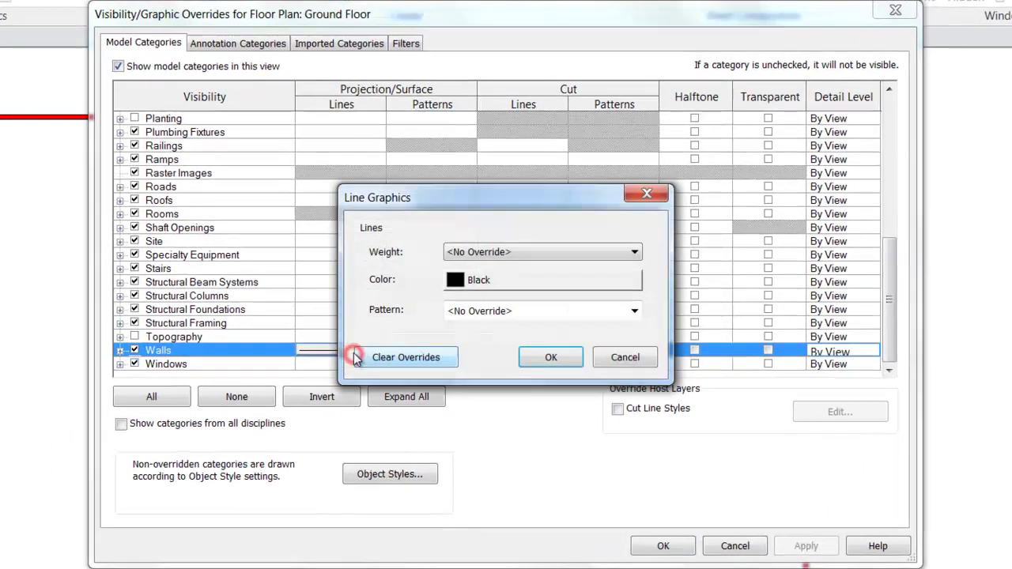
{"action": "left_click", "coordinate": [447, 360]}
{"action": "left_click", "coordinate": [524, 358]}
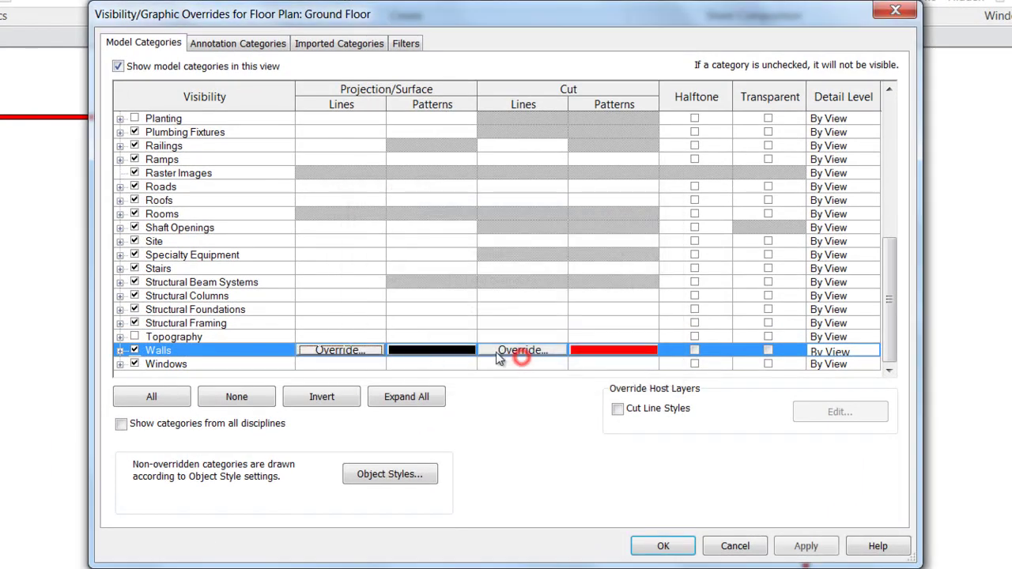
{"action": "left_click", "coordinate": [430, 352]}
{"action": "left_click", "coordinate": [461, 292]}
{"action": "left_click", "coordinate": [599, 292]}
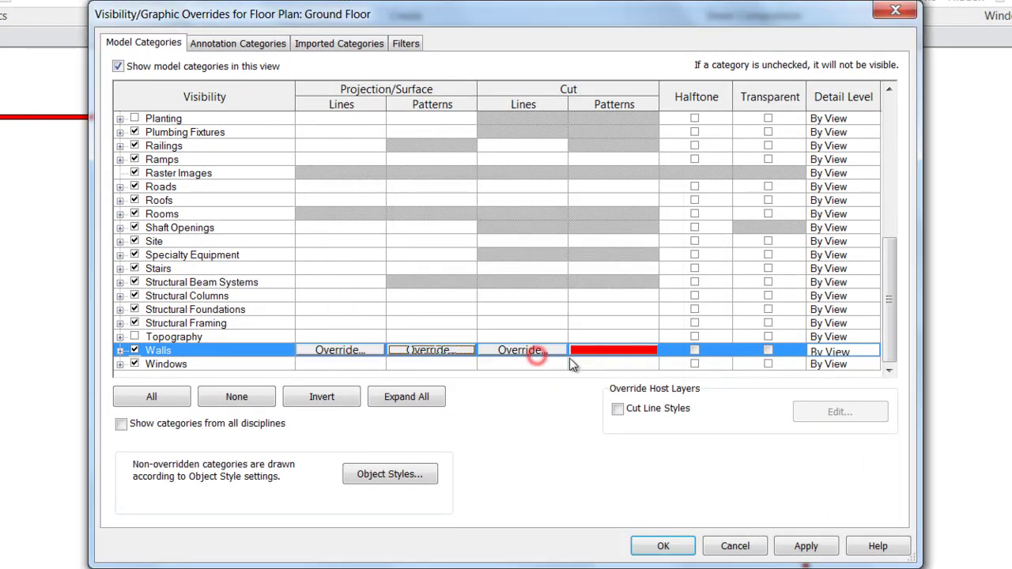
Step: Clear the cut pattern override of the Walls category and apply the visibility/graphic changes to the plan
{"action": "left_click", "coordinate": [601, 351]}
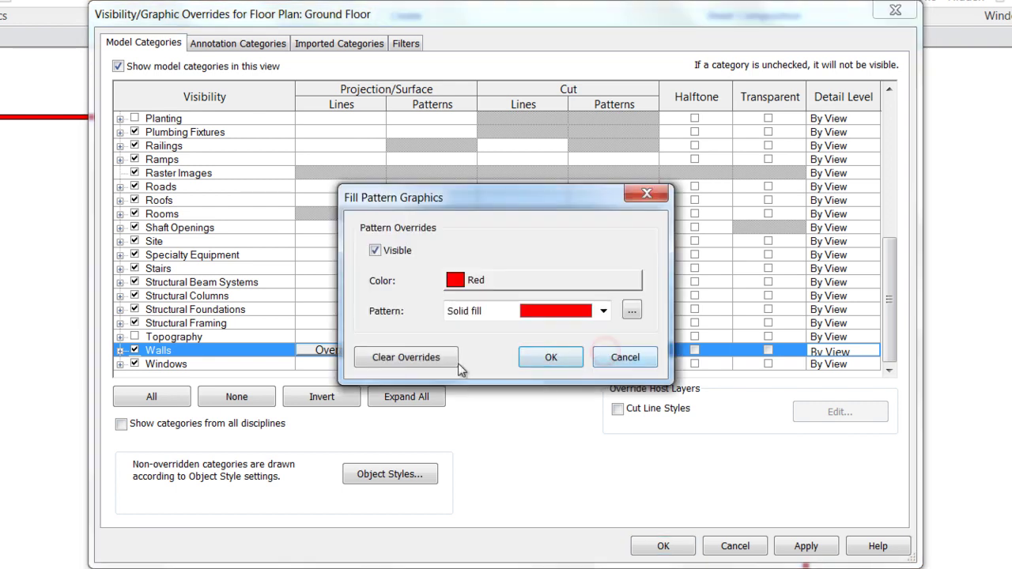
{"action": "left_click", "coordinate": [481, 360]}
{"action": "left_click", "coordinate": [543, 361]}
{"action": "left_click", "coordinate": [655, 545]}
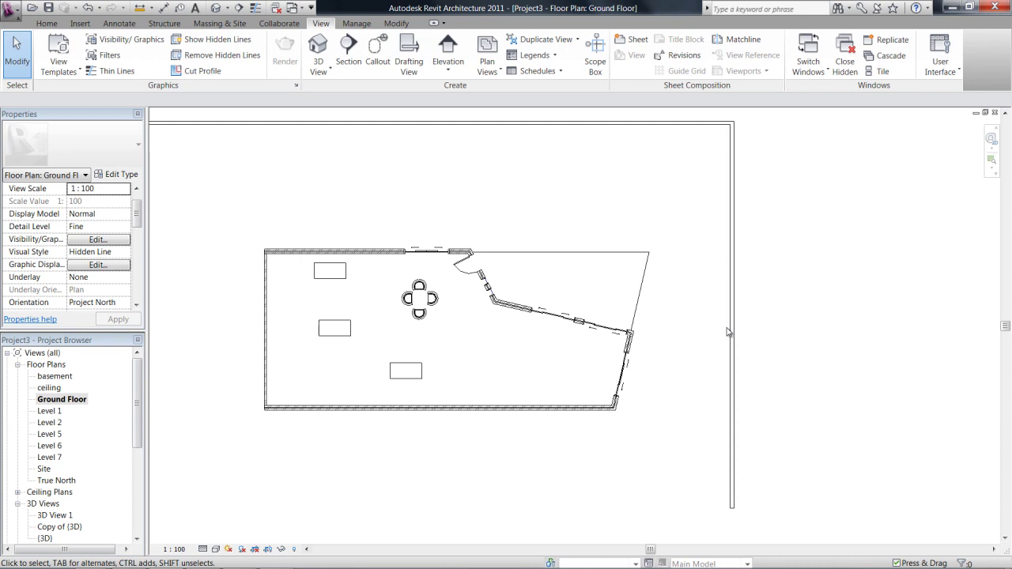
Step: Open the default 3D view and look at the two new walls from their shared corner
{"action": "scroll", "coordinate": [736, 321], "scroll_direction": "down", "scroll_amount": 2}
{"action": "left_click", "coordinate": [734, 316]}
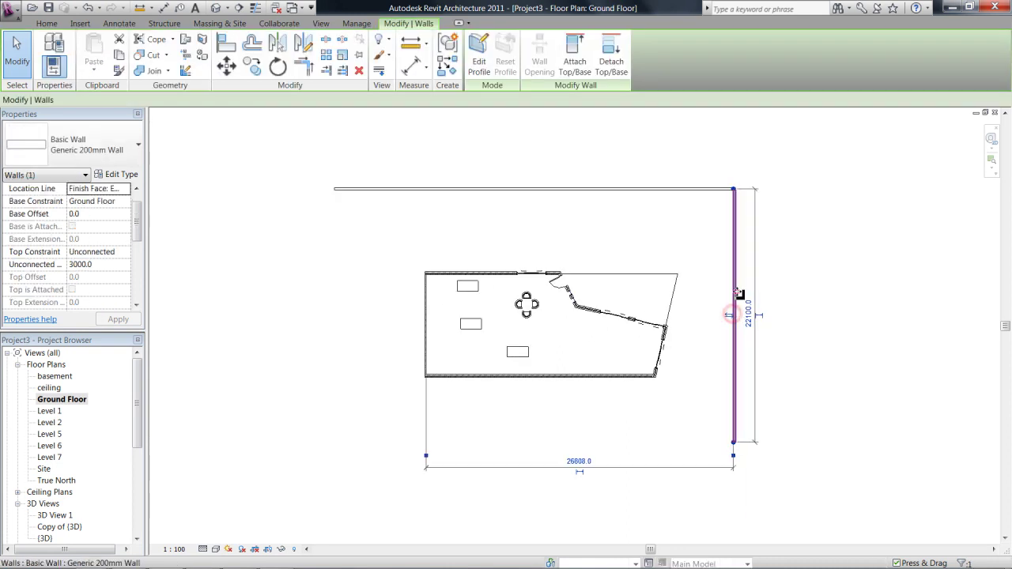
{"action": "left_click", "coordinate": [764, 300]}
{"action": "left_click", "coordinate": [321, 23]}
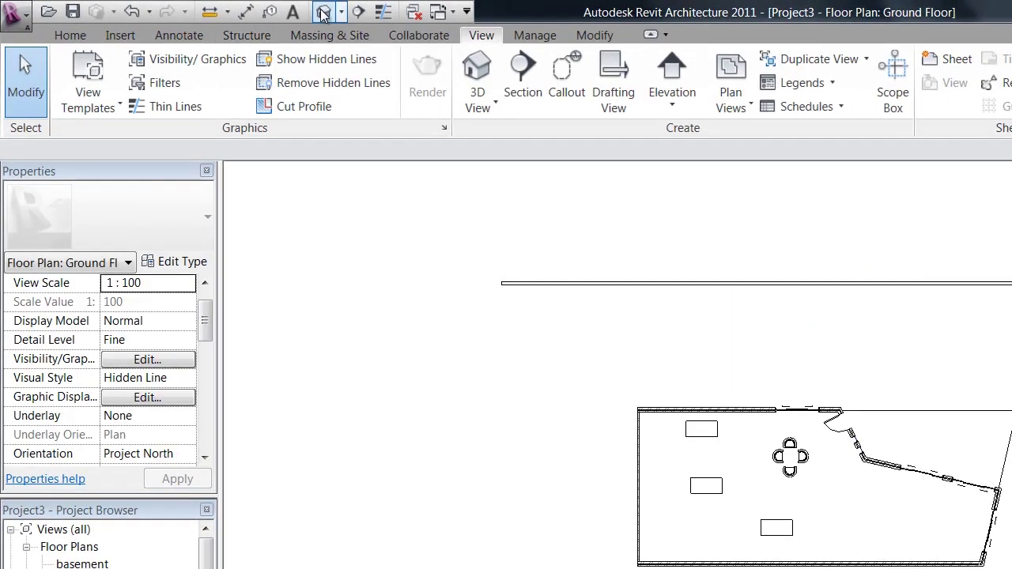
{"action": "left_click", "coordinate": [323, 15]}
{"action": "middle_click_drag", "start_coordinate": [842, 442], "coordinate": [677, 371], "text": "shift"}
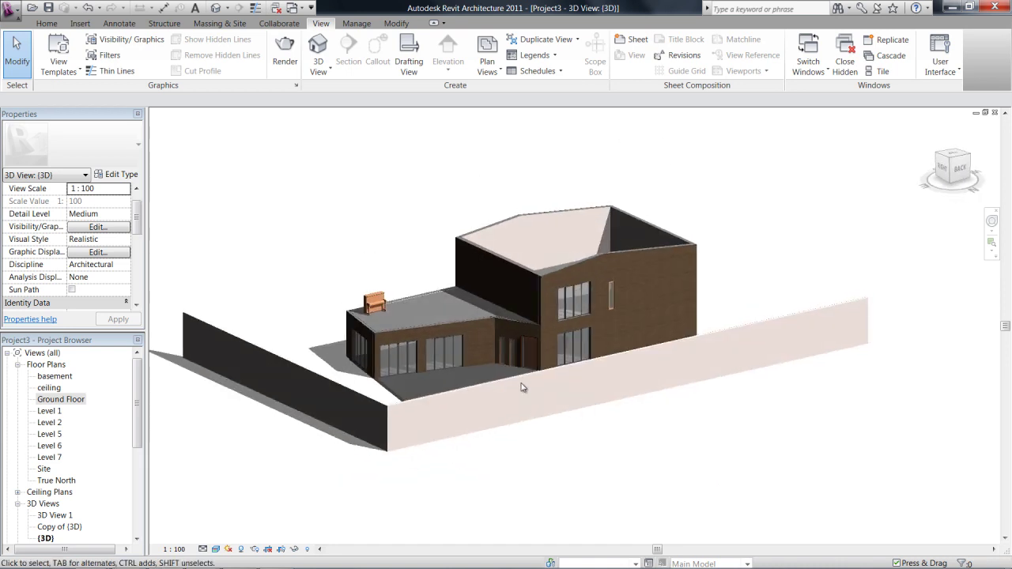
{"action": "left_click", "coordinate": [522, 387]}
{"action": "middle_click_drag", "start_coordinate": [563, 385], "coordinate": [621, 344]}
Step: Open the North elevation and start editing the profile of the long 200 mm wall in front of the house
{"action": "left_click_drag", "start_coordinate": [136, 393], "coordinate": [136, 466]}
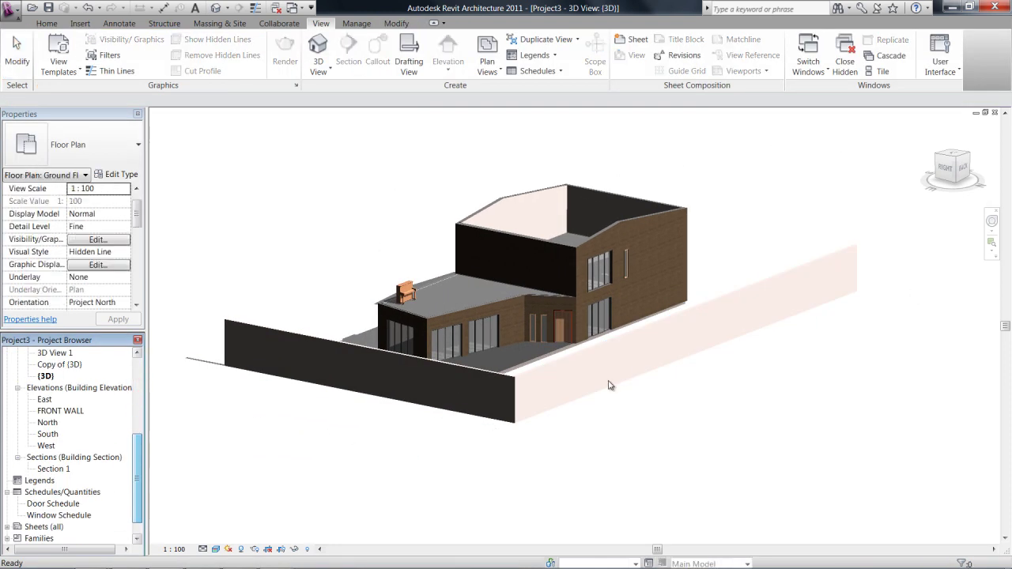
{"action": "left_click", "coordinate": [670, 329]}
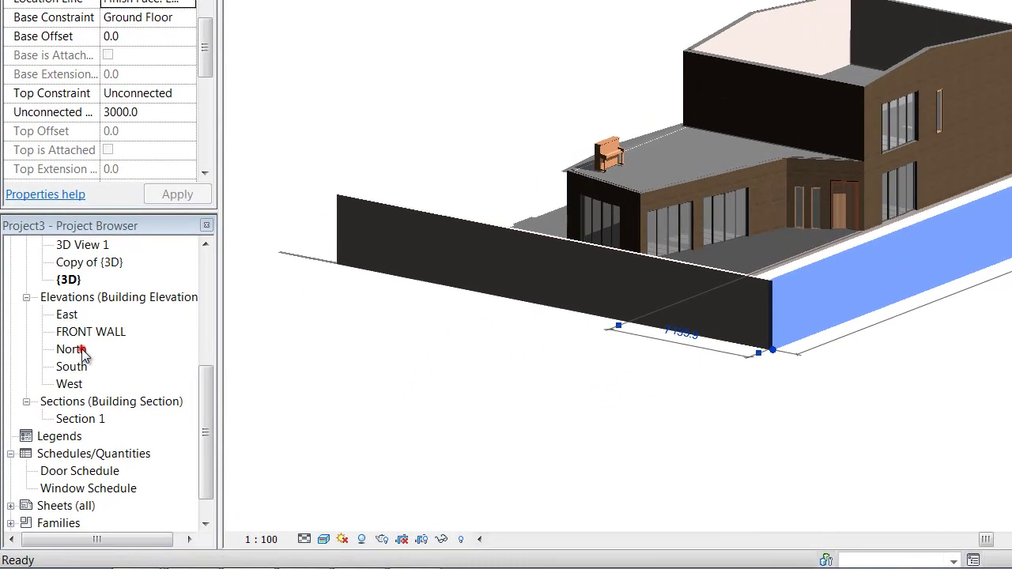
{"action": "double_click", "coordinate": [69, 370]}
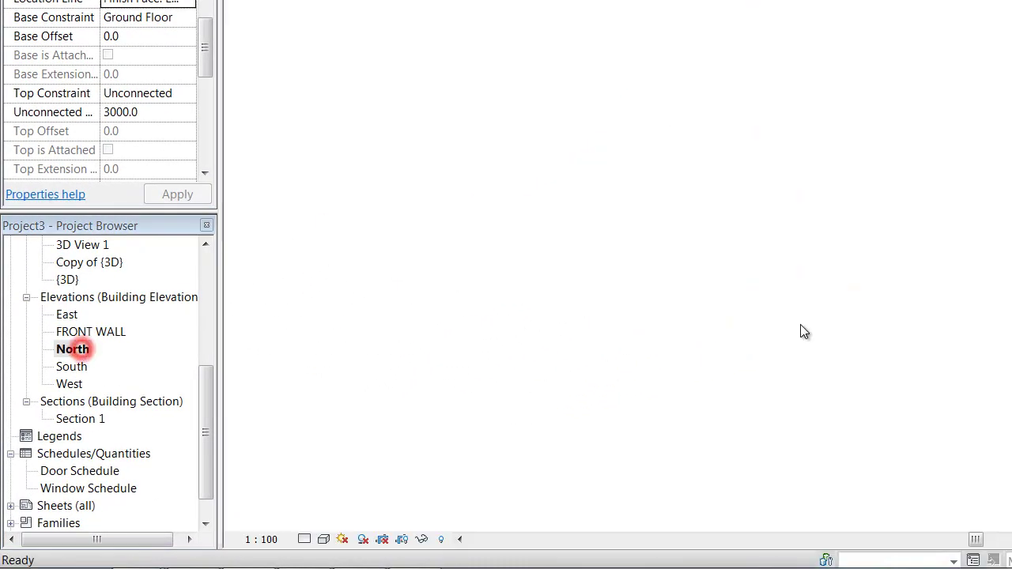
{"action": "left_click", "coordinate": [318, 189]}
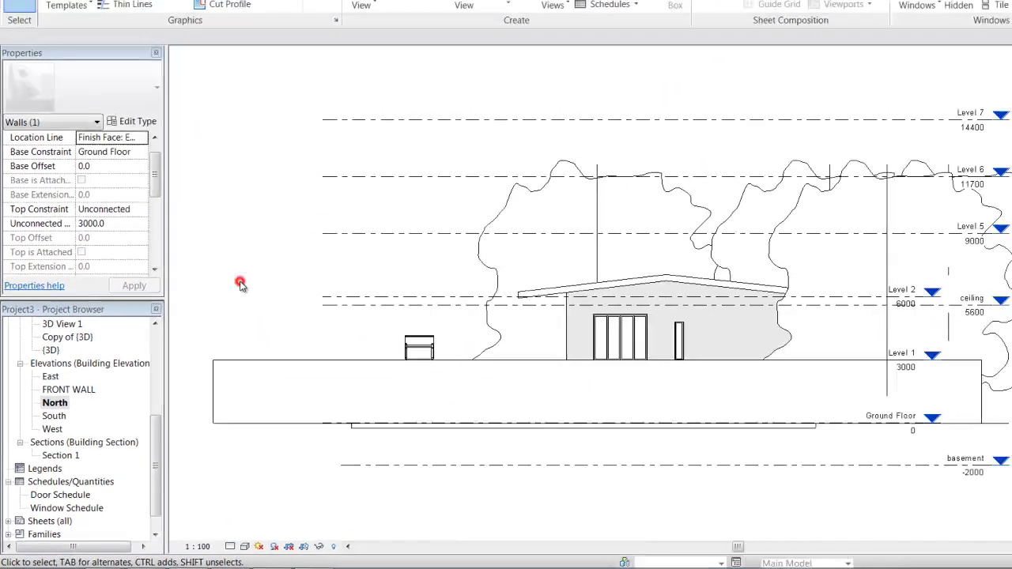
{"action": "middle_click_drag", "start_coordinate": [326, 196], "coordinate": [399, 115]}
{"action": "left_click", "coordinate": [286, 337]}
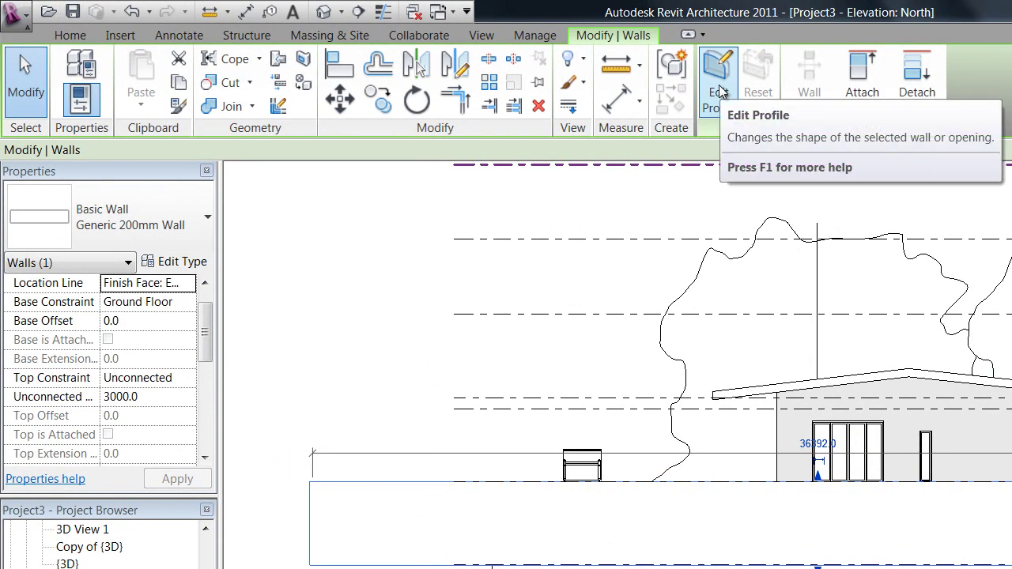
{"action": "left_click", "coordinate": [721, 93]}
{"action": "middle_click_drag", "start_coordinate": [759, 501], "coordinate": [770, 454]}
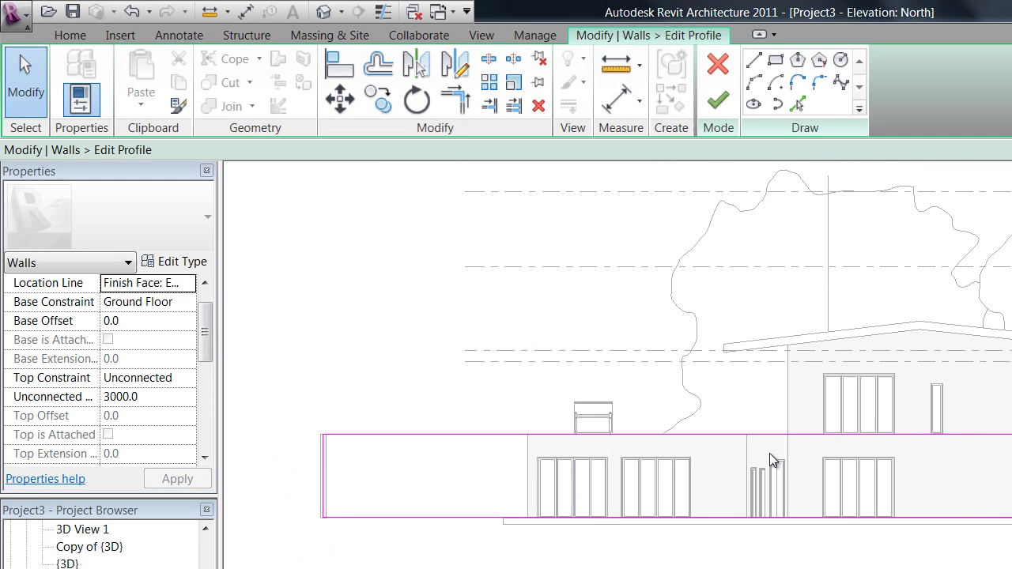
Step: Examine the wall's profile sketch along its full length and up close at its end line
{"action": "middle_click_drag", "start_coordinate": [1011, 333], "coordinate": [965, 330]}
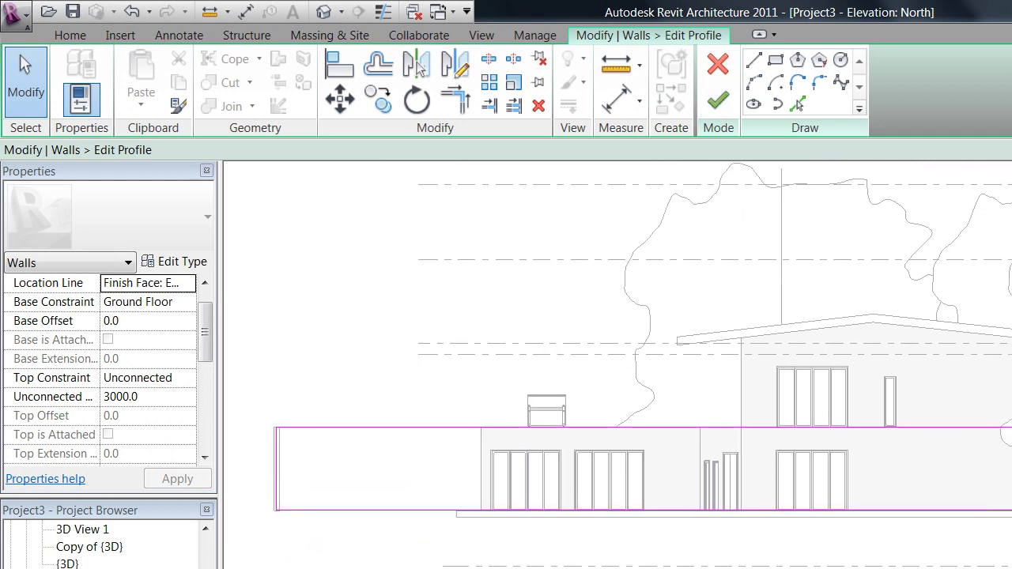
{"action": "scroll", "coordinate": [981, 329], "scroll_direction": "up", "scroll_amount": 3}
{"action": "mouse_move", "coordinate": [768, 414]}
{"action": "middle_mouse_down"}
{"action": "mouse_move", "coordinate": [749, 417]}
{"action": "mouse_move", "coordinate": [927, 364]}
{"action": "middle_mouse_up"}
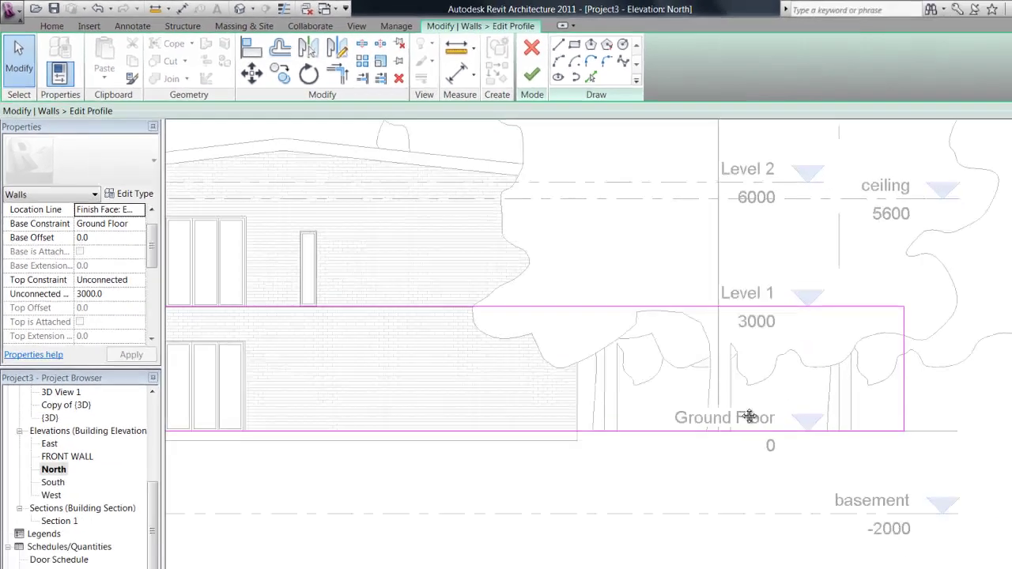
{"action": "middle_click_drag", "start_coordinate": [287, 371], "coordinate": [744, 380]}
{"action": "middle_click_drag", "start_coordinate": [375, 358], "coordinate": [545, 411]}
{"action": "scroll", "coordinate": [490, 369], "scroll_direction": "down", "scroll_amount": 1}
{"action": "middle_click_drag", "start_coordinate": [459, 343], "coordinate": [443, 335]}
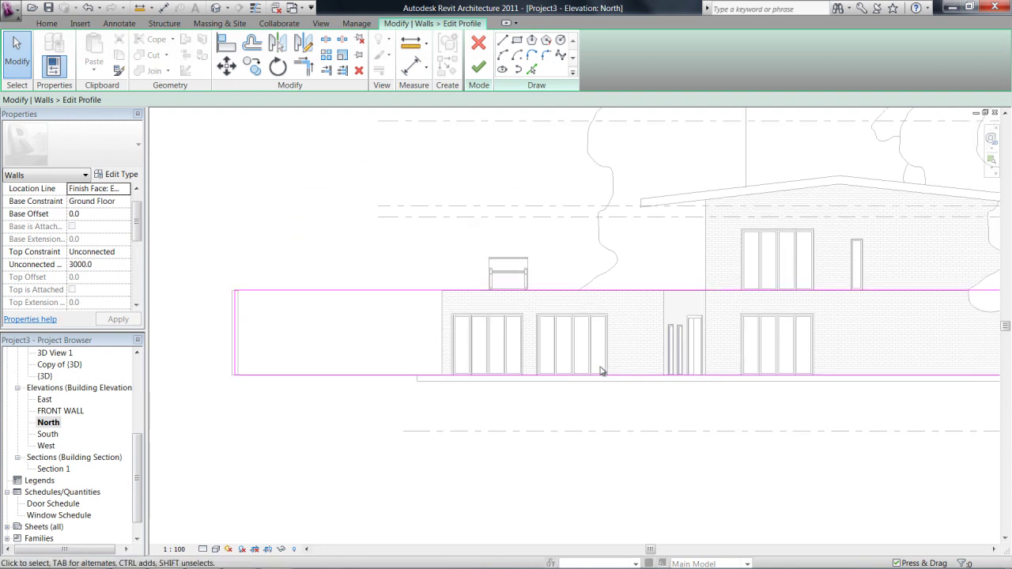
{"action": "middle_click_drag", "start_coordinate": [757, 381], "coordinate": [549, 345]}
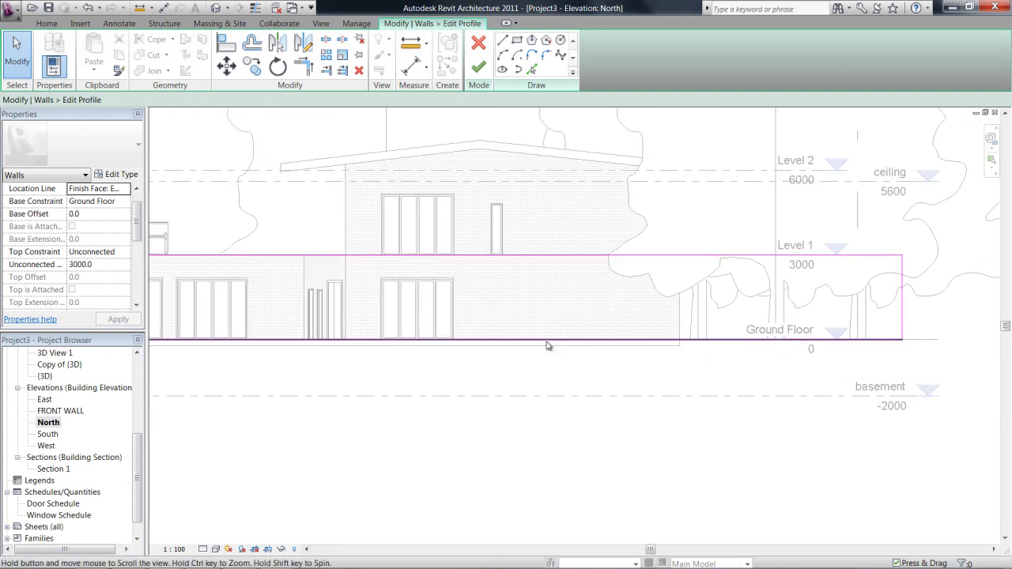
{"action": "middle_click_drag", "start_coordinate": [336, 283], "coordinate": [585, 249]}
{"action": "scroll", "coordinate": [625, 253], "scroll_direction": "down", "scroll_amount": 1}
{"action": "scroll", "coordinate": [139, 227], "scroll_direction": "up", "scroll_amount": 2}
{"action": "scroll", "coordinate": [326, 247], "scroll_direction": "up", "scroll_amount": 3}
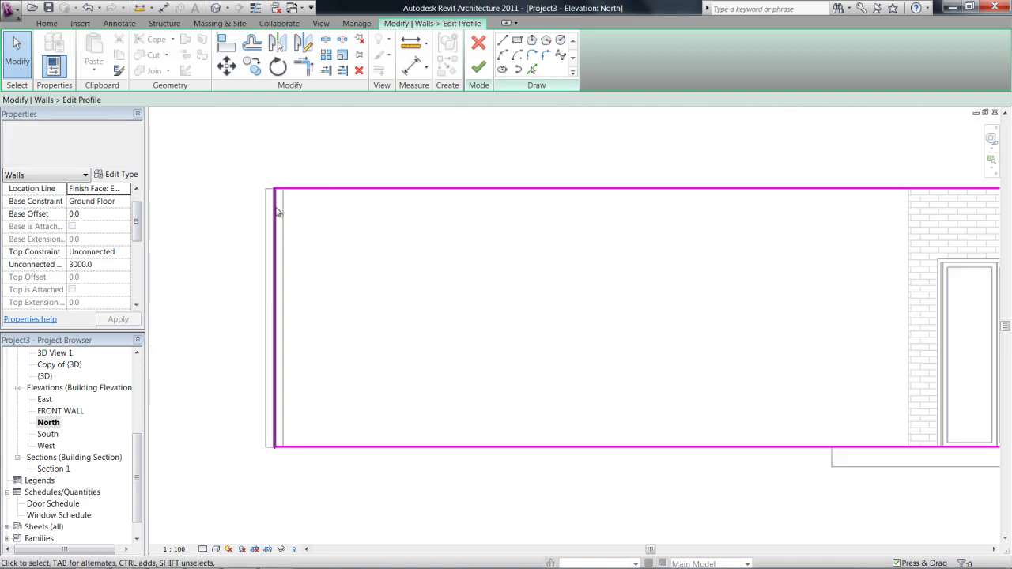
Step: Select the wall's connected profile lines and review the complete outline against the house elevation
{"action": "scroll", "coordinate": [545, 197], "scroll_direction": "down", "scroll_amount": 1}
{"action": "left_click", "coordinate": [485, 195]}
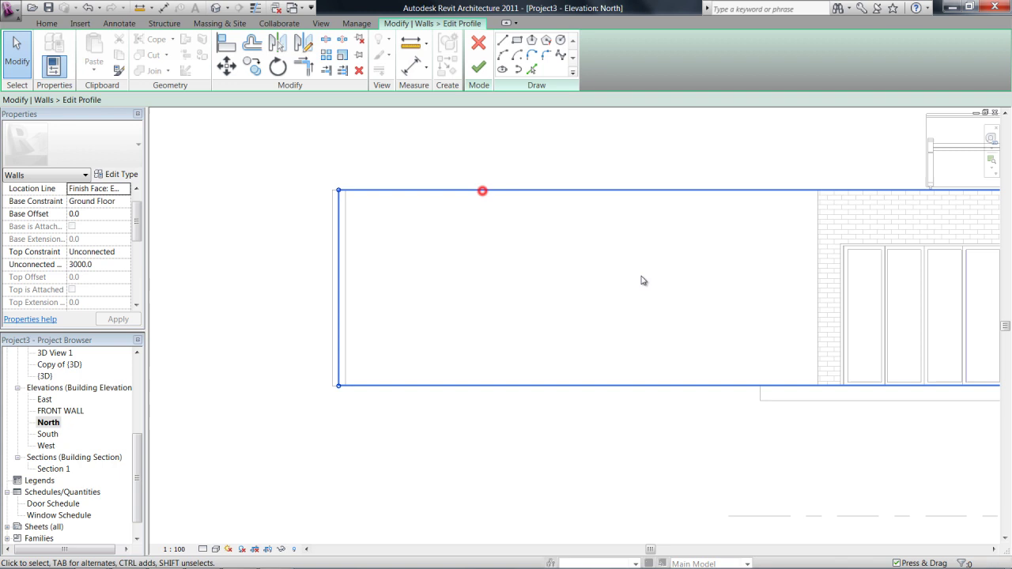
{"action": "middle_click_drag", "start_coordinate": [642, 280], "coordinate": [246, 294]}
{"action": "scroll", "coordinate": [246, 293], "scroll_direction": "down", "scroll_amount": 3}
{"action": "middle_click_drag", "start_coordinate": [502, 329], "coordinate": [475, 297]}
{"action": "scroll", "coordinate": [565, 358], "scroll_direction": "down", "scroll_amount": 1}
{"action": "middle_click_drag", "start_coordinate": [565, 359], "coordinate": [538, 343]}
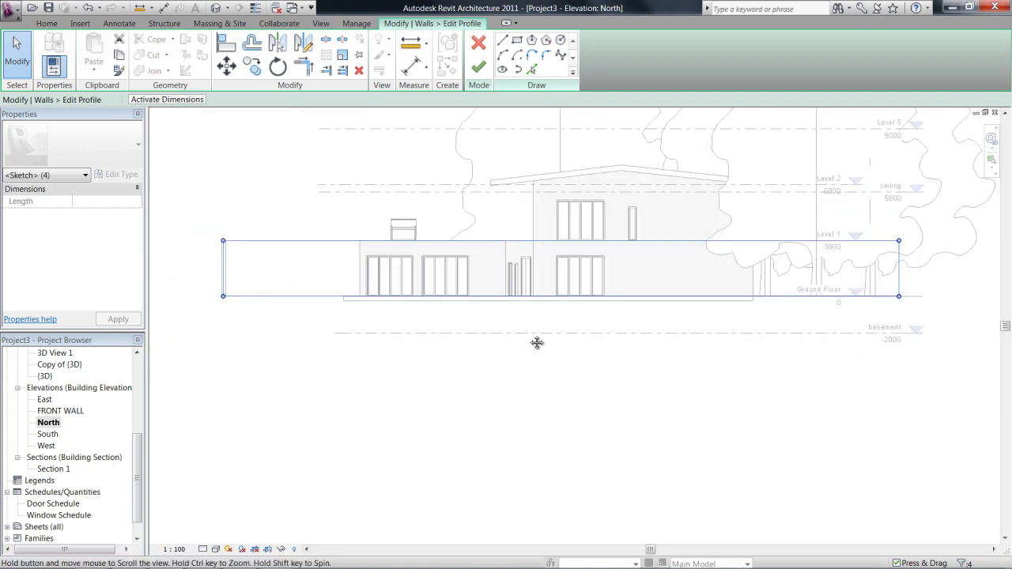
{"action": "left_click", "coordinate": [632, 365]}
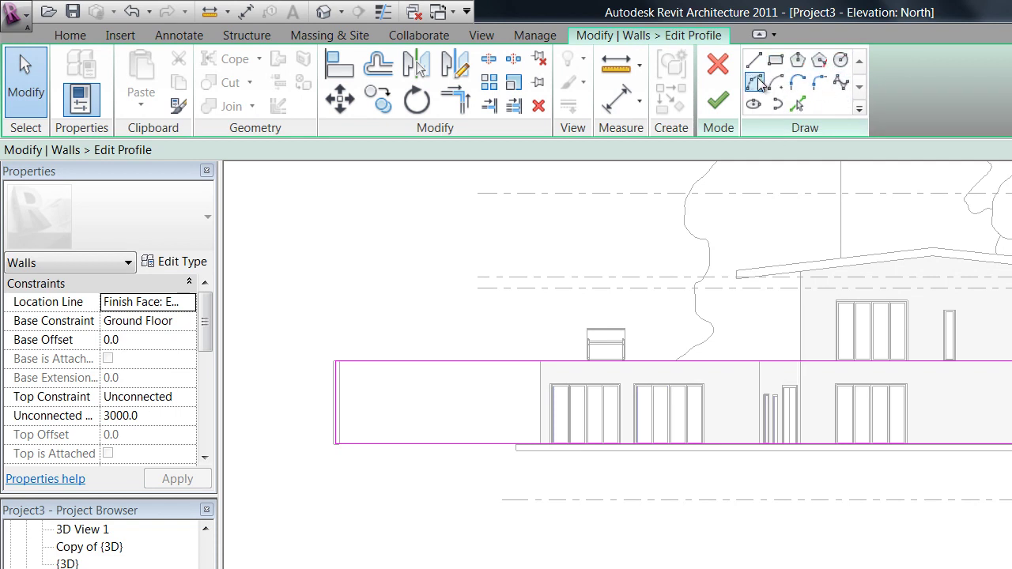
Step: Use Pick Lines to trace both sides and the head of the ground-floor sliding door below the upper storey
{"action": "left_click", "coordinate": [777, 83]}
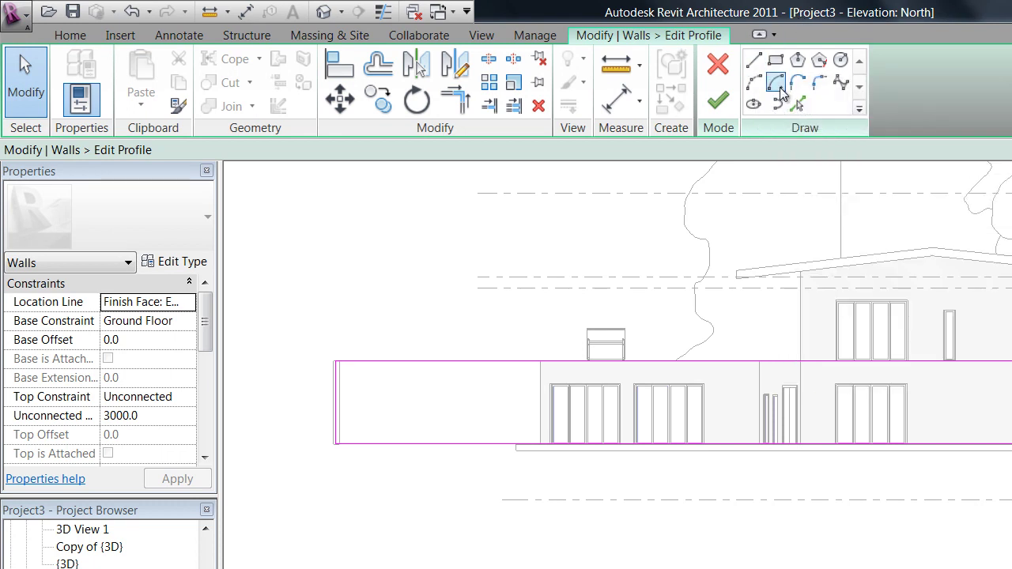
{"action": "scroll", "coordinate": [917, 356], "scroll_direction": "up", "scroll_amount": 5}
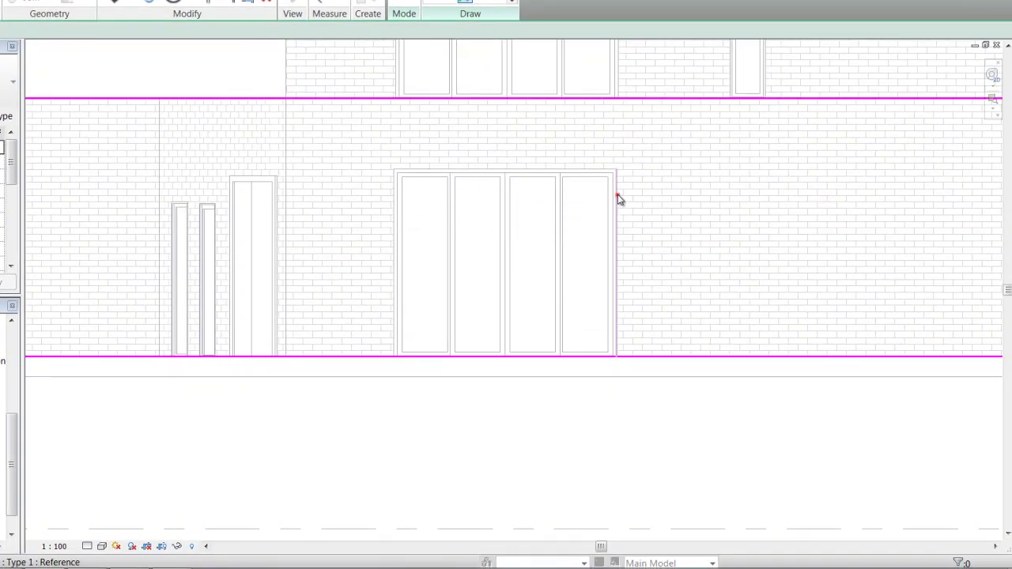
{"action": "left_click", "coordinate": [618, 197]}
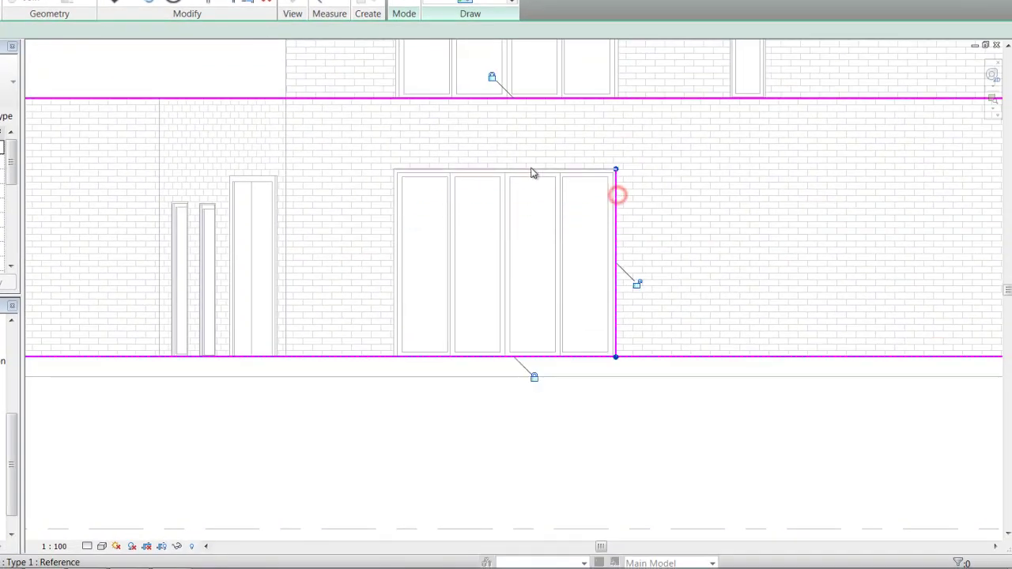
{"action": "left_click", "coordinate": [530, 169]}
{"action": "left_click", "coordinate": [395, 221]}
Step: Trace the head and both sides of the sliding door at the outer end of the single-storey wing
{"action": "scroll", "coordinate": [403, 215], "scroll_direction": "down", "scroll_amount": 5}
{"action": "mouse_move", "coordinate": [237, 241]}
{"action": "middle_mouse_down"}
{"action": "mouse_move", "coordinate": [306, 251]}
{"action": "mouse_move", "coordinate": [564, 218]}
{"action": "middle_mouse_up"}
{"action": "scroll", "coordinate": [210, 183], "scroll_direction": "down", "scroll_amount": 2}
{"action": "middle_click_drag", "start_coordinate": [214, 183], "coordinate": [358, 137]}
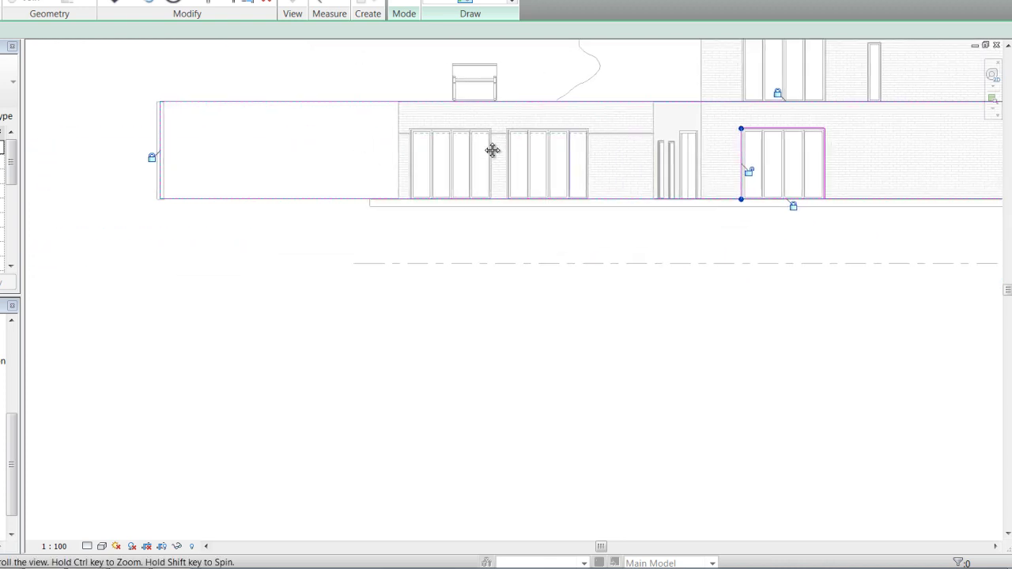
{"action": "scroll", "coordinate": [506, 158], "scroll_direction": "up", "scroll_amount": 2}
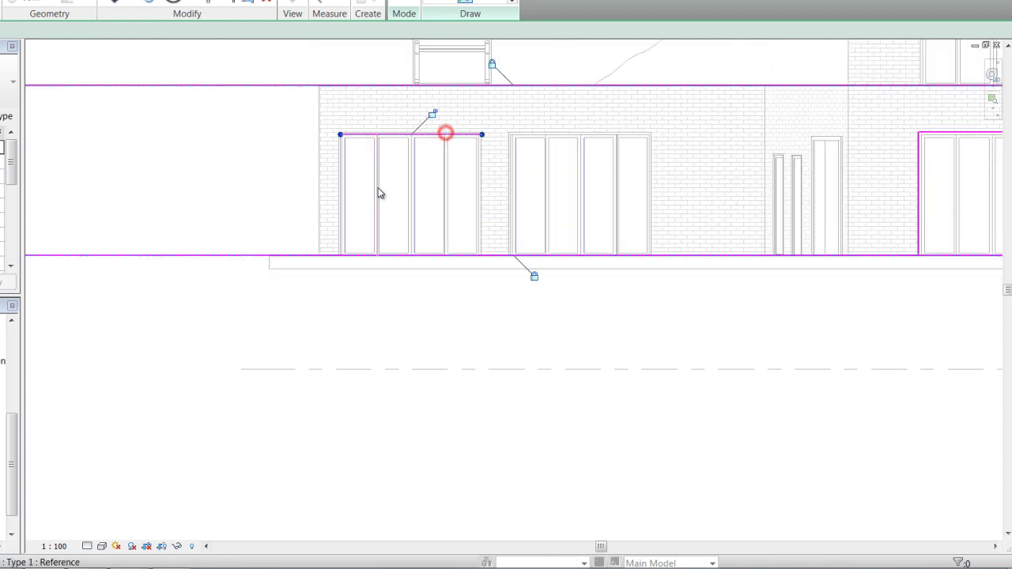
{"action": "left_click", "coordinate": [342, 171]}
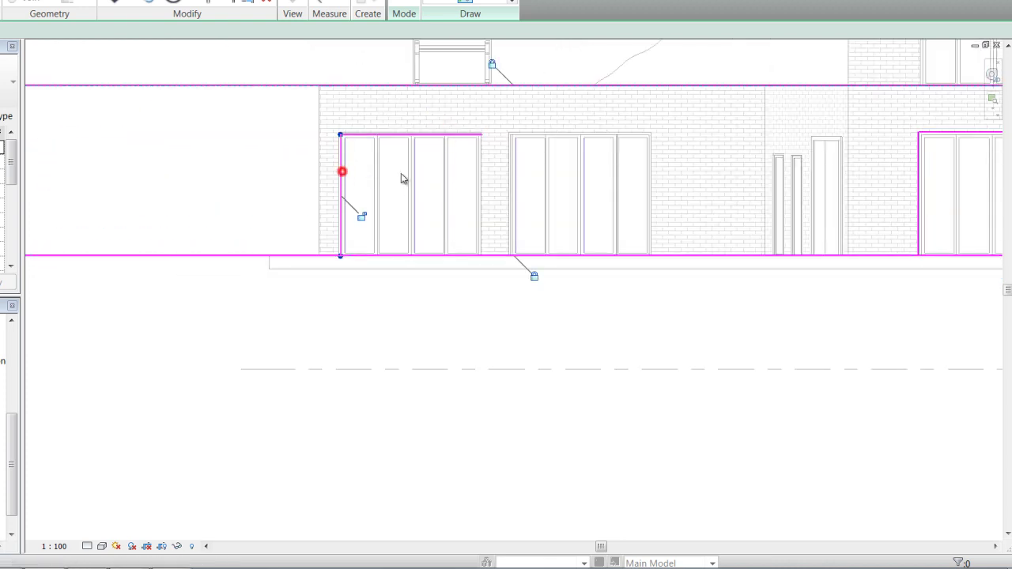
{"action": "left_click", "coordinate": [479, 182]}
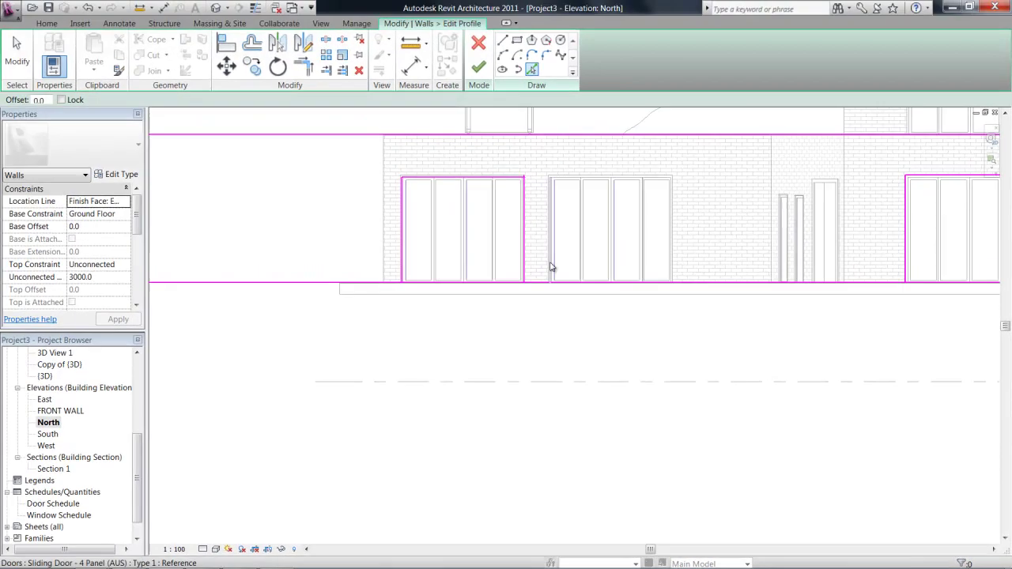
Step: Try to finish the profile edit with the two door outlines traced, and continue sketching
{"action": "scroll", "coordinate": [638, 296], "scroll_direction": "down", "scroll_amount": 2}
{"action": "left_click", "coordinate": [479, 66]}
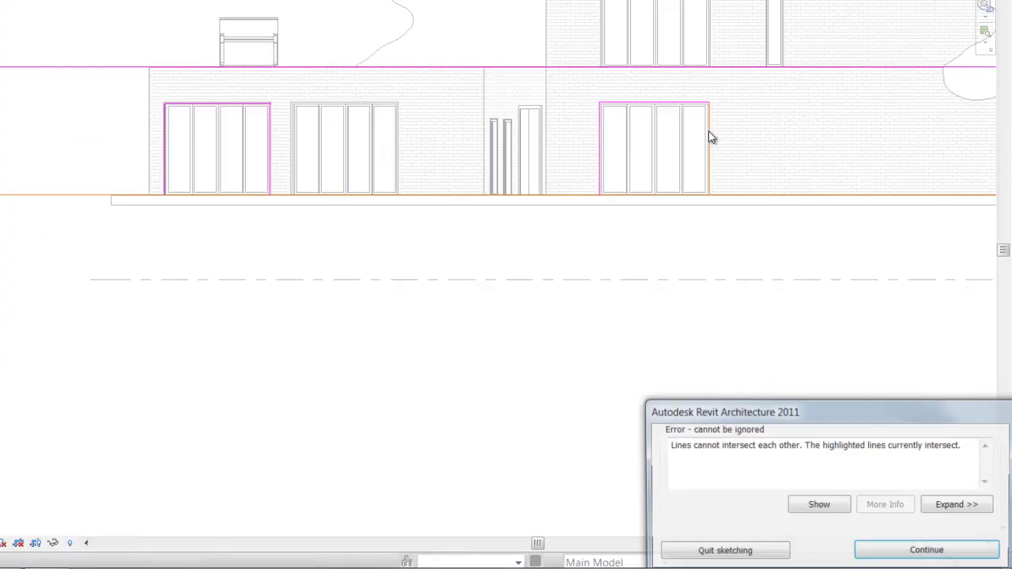
{"action": "left_click", "coordinate": [886, 544]}
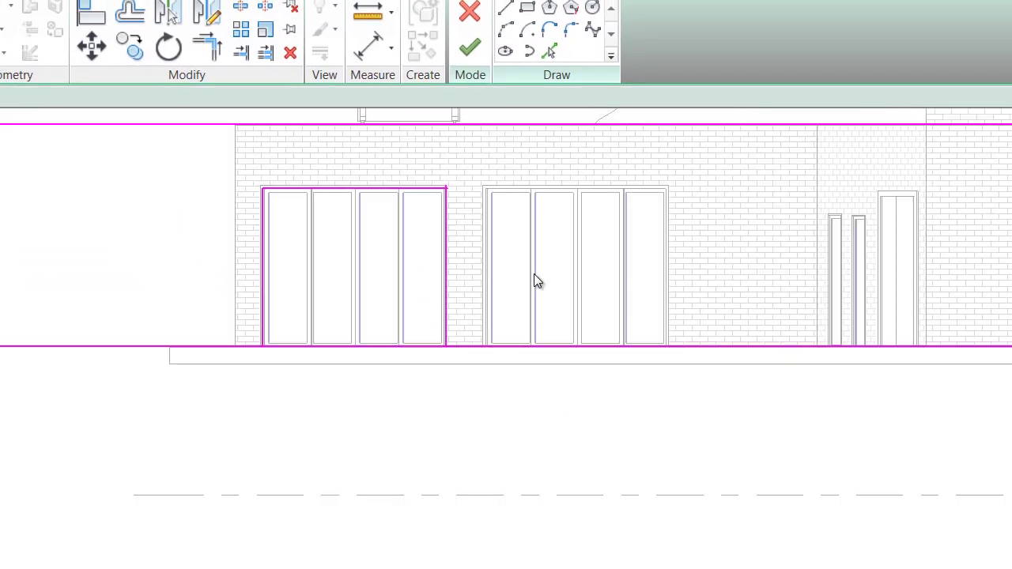
Step: Split the profile's base line once beneath each of the two traced door outlines
{"action": "scroll", "coordinate": [375, 259], "scroll_direction": "up", "scroll_amount": 2}
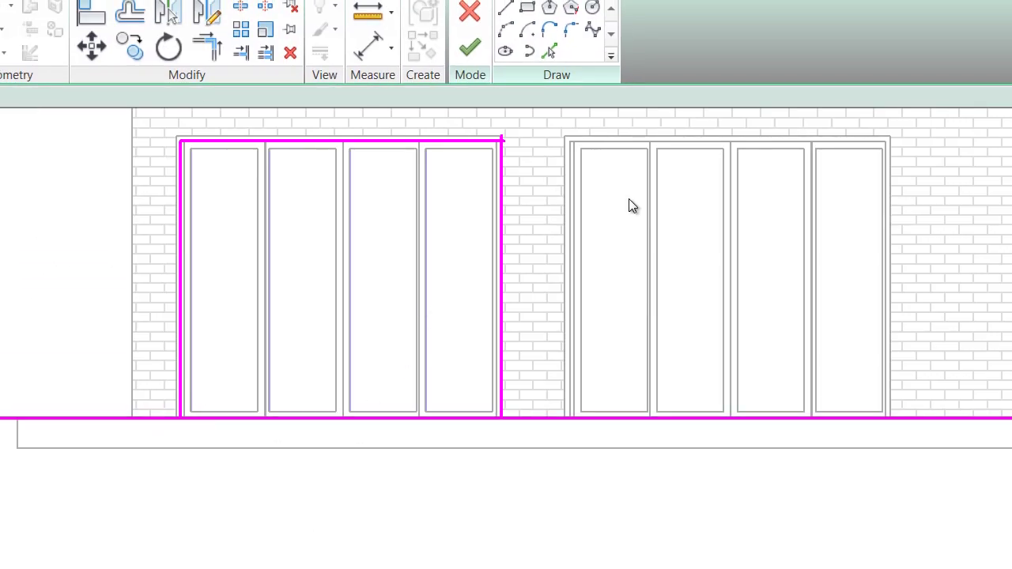
{"action": "scroll", "coordinate": [510, 136], "scroll_direction": "up", "scroll_amount": 5}
{"action": "scroll", "coordinate": [594, 472], "scroll_direction": "down", "scroll_amount": 2}
{"action": "mouse_move", "coordinate": [594, 472]}
{"action": "middle_mouse_down"}
{"action": "mouse_move", "coordinate": [598, 406]}
{"action": "mouse_move", "coordinate": [634, 364]}
{"action": "middle_mouse_up"}
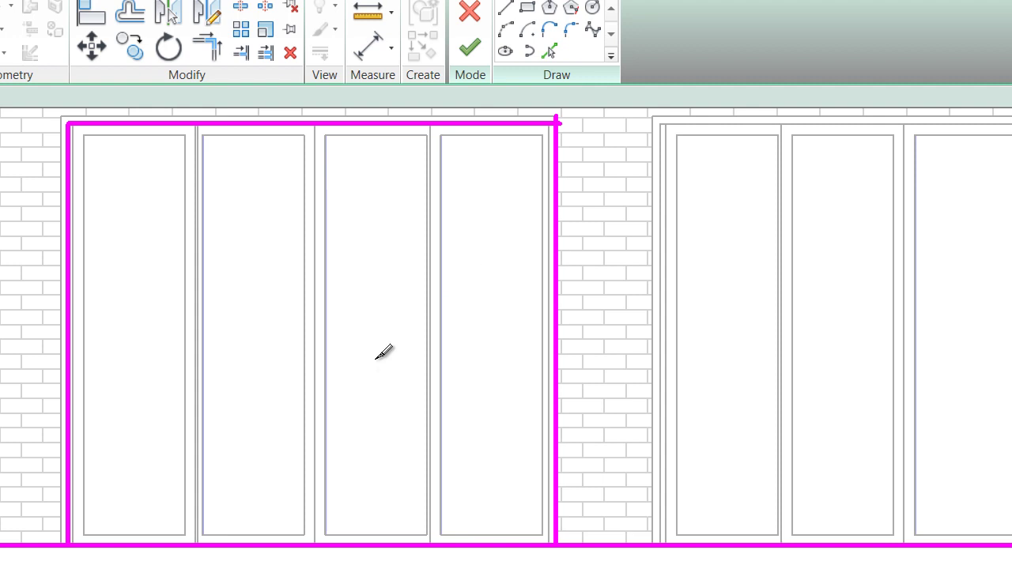
{"action": "left_click", "coordinate": [303, 546]}
{"action": "scroll", "coordinate": [592, 533], "scroll_direction": "down", "scroll_amount": 3}
{"action": "middle_click_drag", "start_coordinate": [963, 553], "coordinate": [434, 531]}
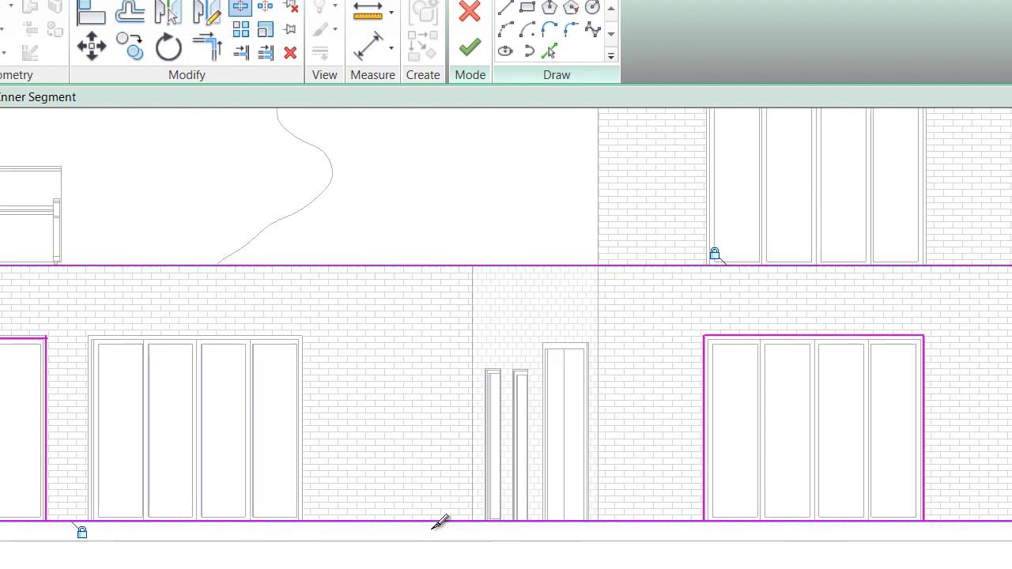
{"action": "left_click", "coordinate": [824, 522]}
{"action": "middle_click_drag", "start_coordinate": [90, 495], "coordinate": [362, 389]}
{"action": "scroll", "coordinate": [361, 389], "scroll_direction": "up", "scroll_amount": 2}
{"action": "middle_click_drag", "start_coordinate": [209, 340], "coordinate": [584, 382]}
{"action": "key", "text": "Escape"}
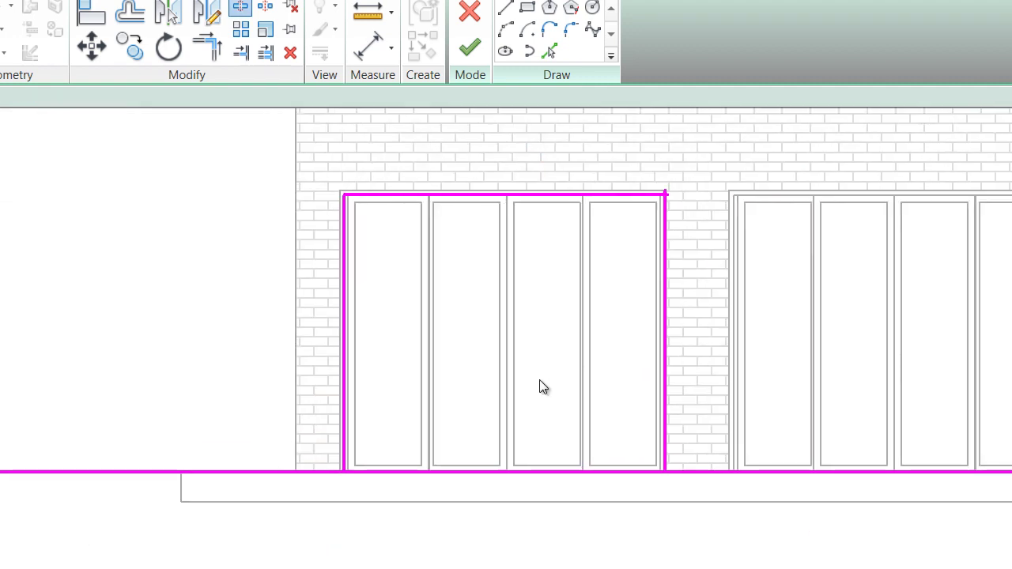
Step: Trim the base line to both sides of the single-storey wing's door outline and clean up its upper corner
{"action": "left_click", "coordinate": [290, 472]}
{"action": "left_click", "coordinate": [342, 458]}
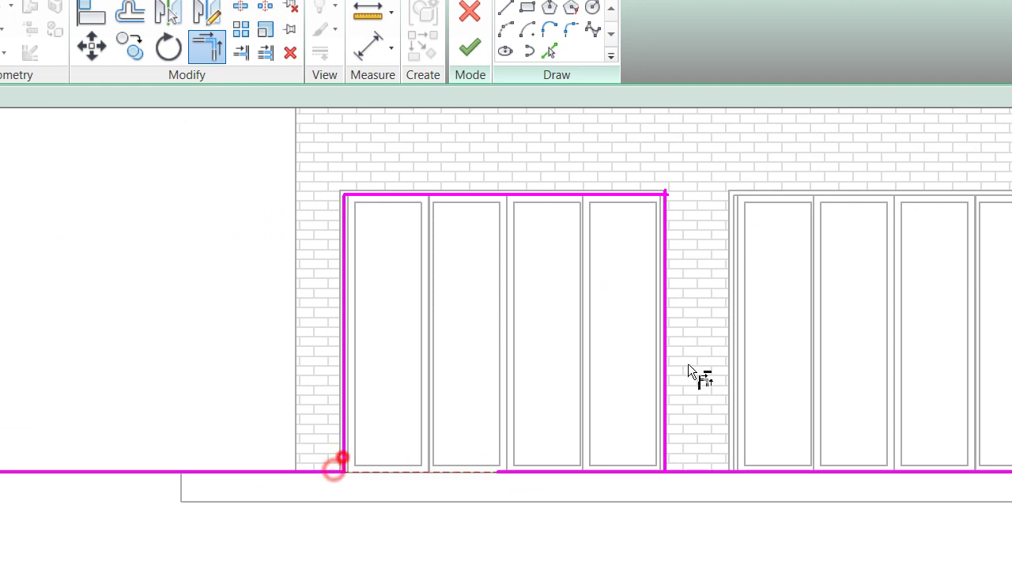
{"action": "left_click", "coordinate": [726, 471]}
{"action": "left_click", "coordinate": [665, 444]}
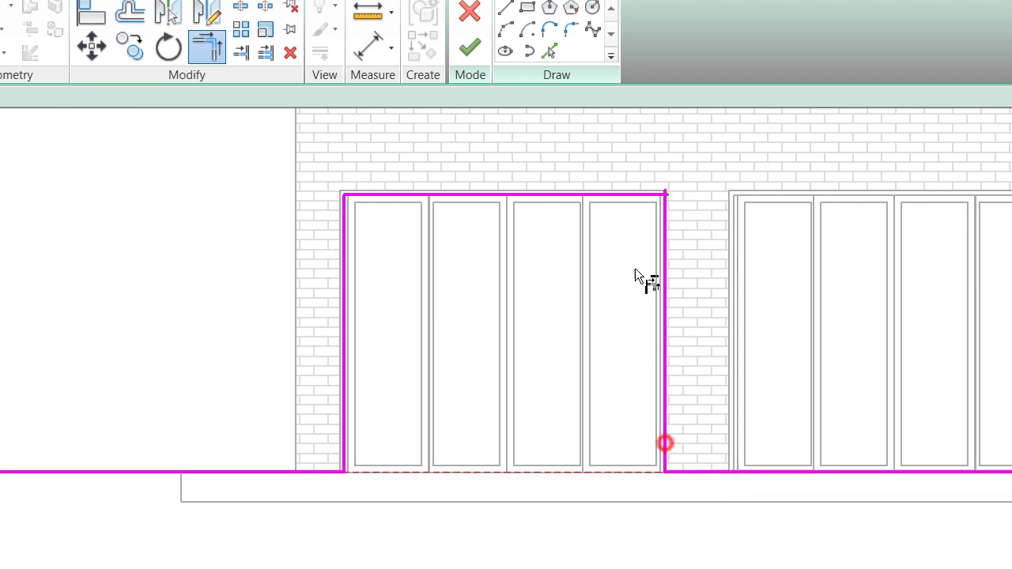
{"action": "left_click", "coordinate": [647, 194]}
Step: Trim the base line to both sides of the door outline below the upper storey, leaving the opening's bottom free
{"action": "middle_click_drag", "start_coordinate": [872, 308], "coordinate": [83, 306]}
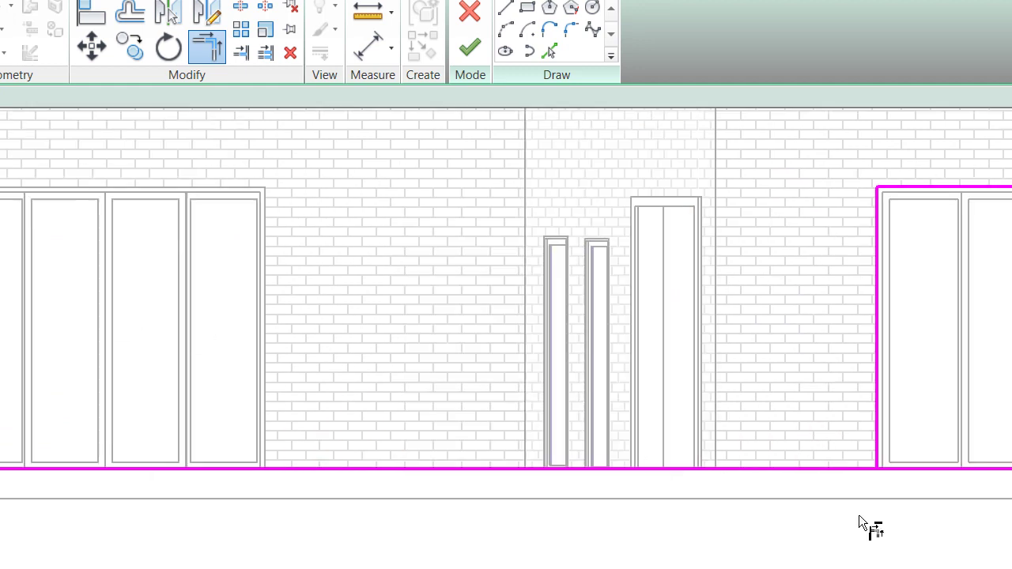
{"action": "left_click", "coordinate": [867, 470]}
{"action": "left_click", "coordinate": [875, 460]}
{"action": "middle_click_drag", "start_coordinate": [937, 467], "coordinate": [589, 466]}
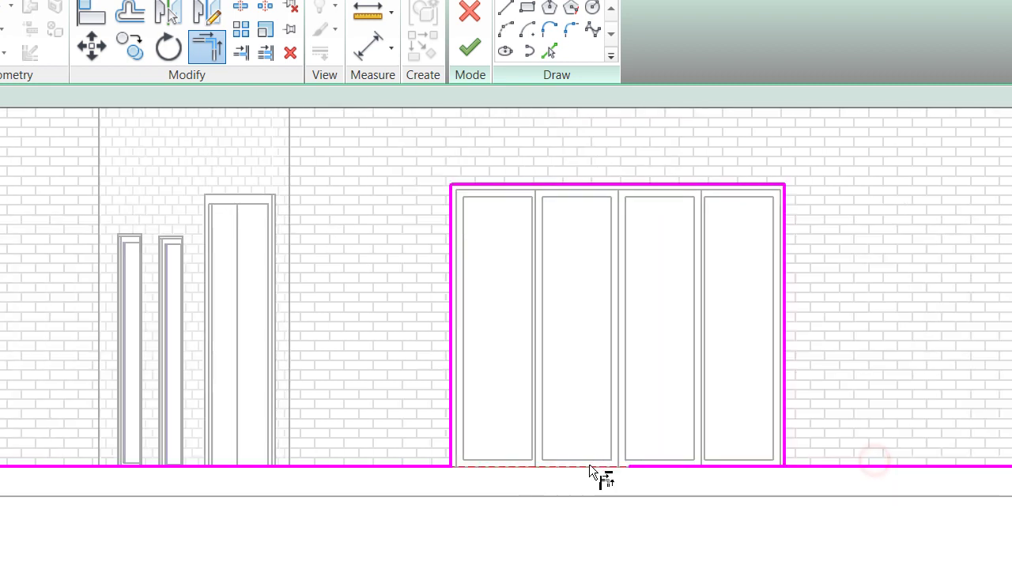
{"action": "left_click", "coordinate": [785, 451]}
Step: Finish the front wall's profile edit and clear the wall selection
{"action": "scroll", "coordinate": [791, 427], "scroll_direction": "down", "scroll_amount": 6}
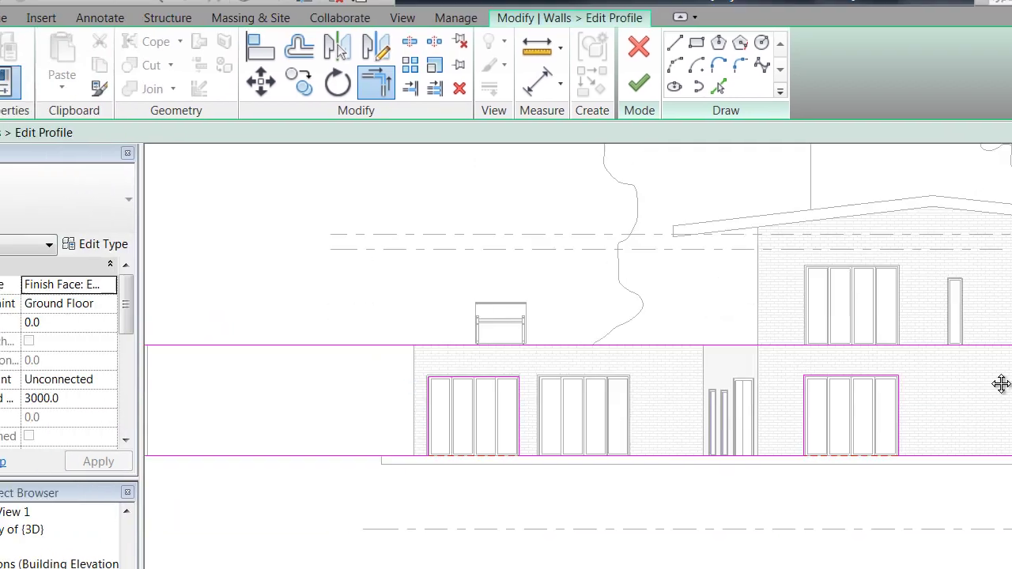
{"action": "middle_click_drag", "start_coordinate": [1002, 384], "coordinate": [1011, 326]}
{"action": "left_click", "coordinate": [639, 83]}
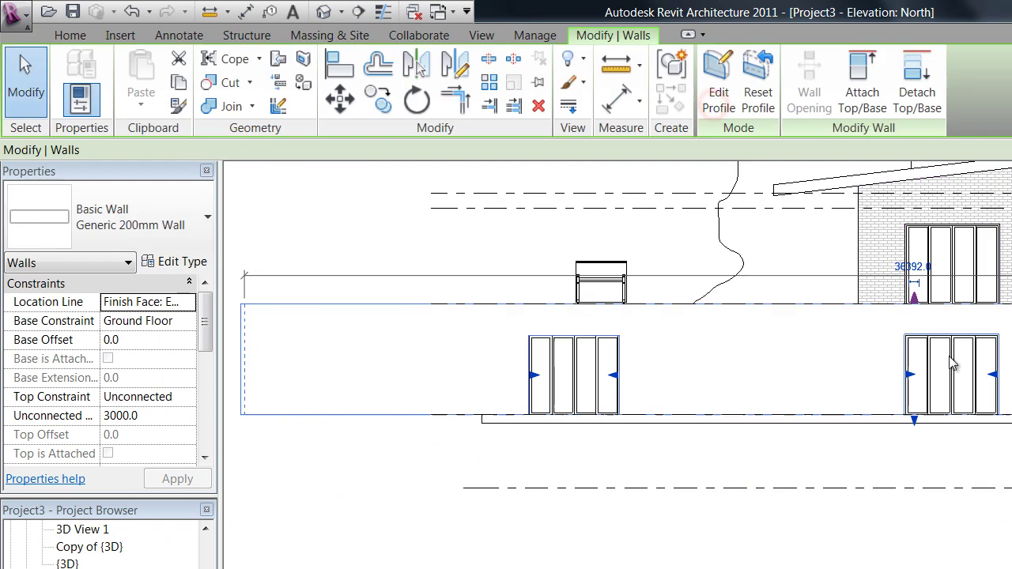
{"action": "left_click", "coordinate": [932, 476]}
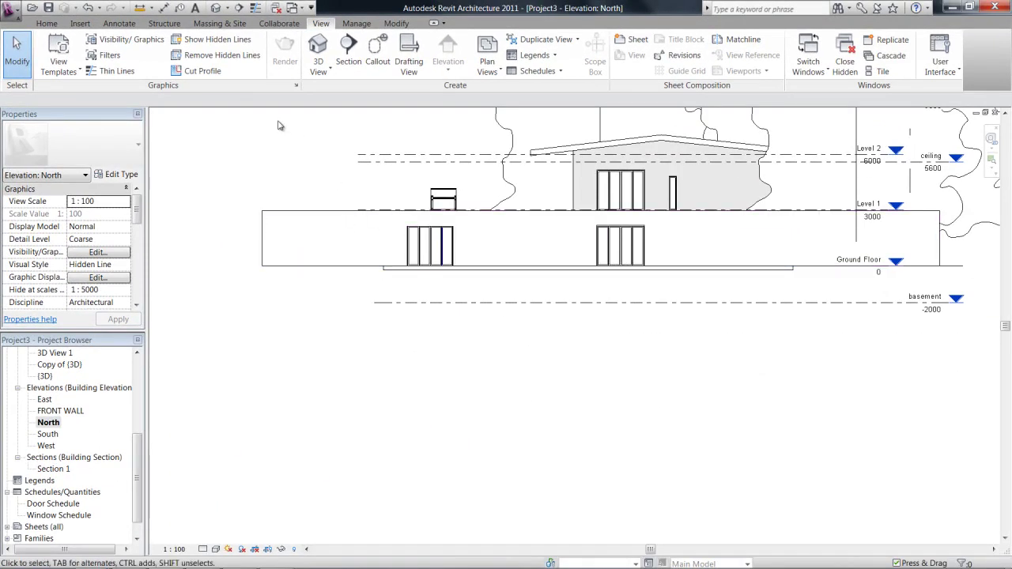
Step: Open the default 3D view and inspect the two door openings in the front wall from several sides
{"action": "left_click", "coordinate": [215, 8]}
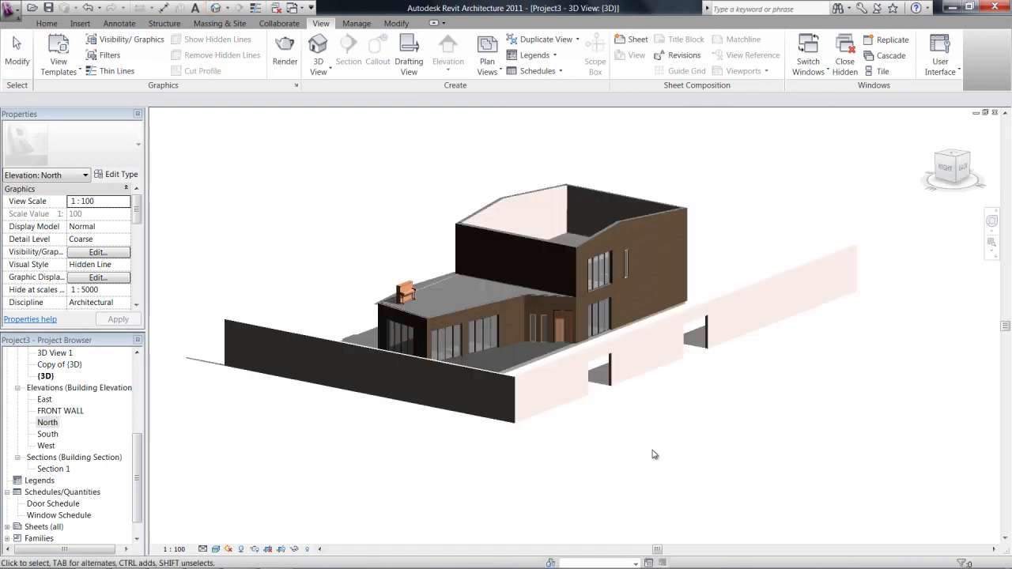
{"action": "mouse_move", "coordinate": [620, 452]}
{"action": "middle_mouse_down", "text": "shift"}
{"action": "mouse_move", "coordinate": [714, 424]}
{"action": "mouse_move", "coordinate": [639, 357]}
{"action": "mouse_move", "coordinate": [556, 355]}
{"action": "mouse_move", "coordinate": [515, 470]}
{"action": "mouse_move", "coordinate": [460, 410]}
{"action": "middle_mouse_up", "text": "shift"}
{"action": "middle_click_drag", "start_coordinate": [364, 404], "coordinate": [756, 443], "text": "shift"}
{"action": "left_click", "coordinate": [792, 235]}
{"action": "middle_click_drag", "start_coordinate": [745, 406], "coordinate": [592, 425], "text": "shift"}
{"action": "middle_click_drag", "start_coordinate": [785, 450], "coordinate": [779, 377], "text": "shift"}
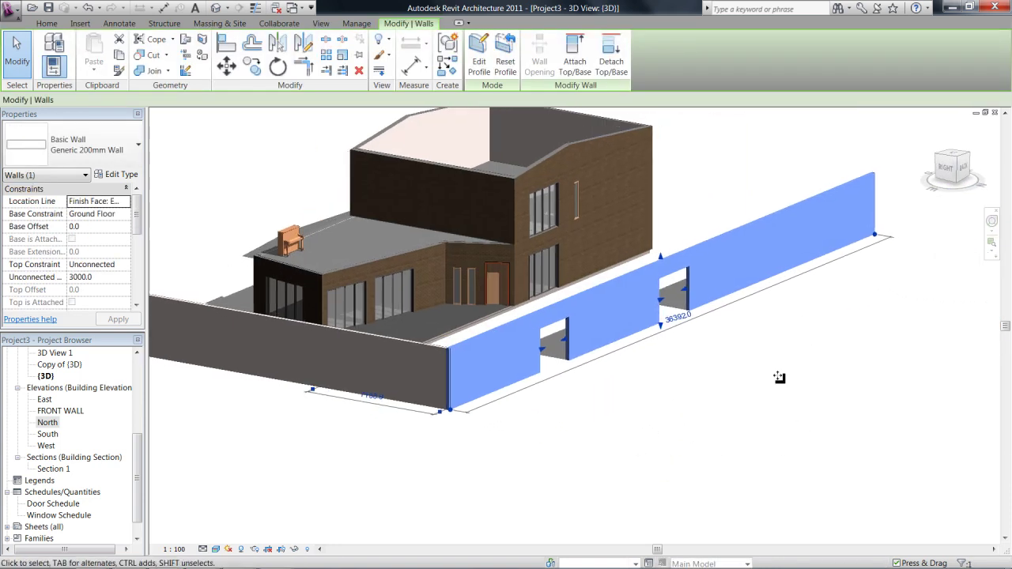
{"action": "left_click", "coordinate": [620, 136]}
{"action": "middle_click_drag", "start_coordinate": [694, 302], "coordinate": [560, 240], "text": "shift"}
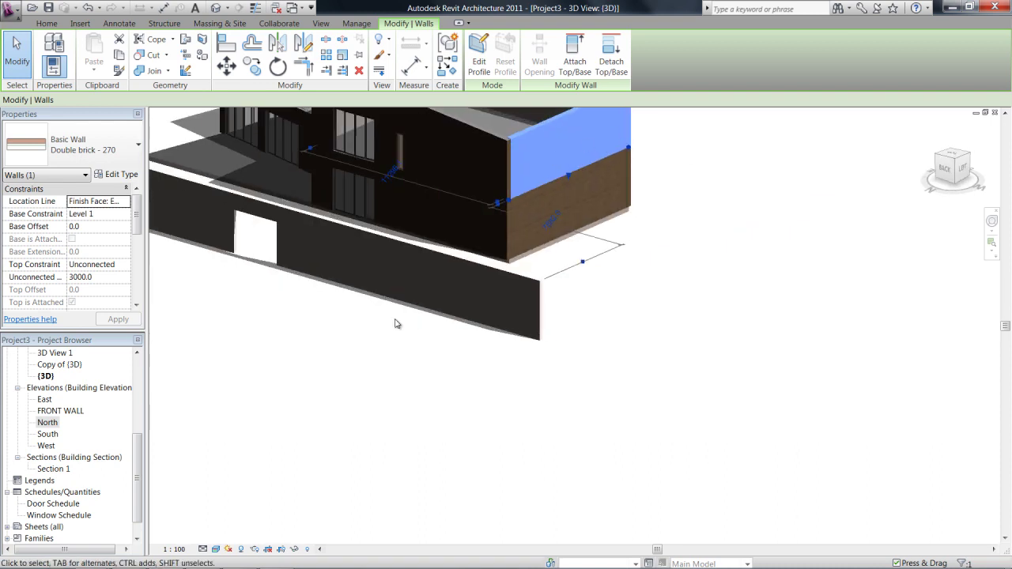
{"action": "middle_click_drag", "start_coordinate": [397, 324], "coordinate": [716, 366], "text": "shift"}
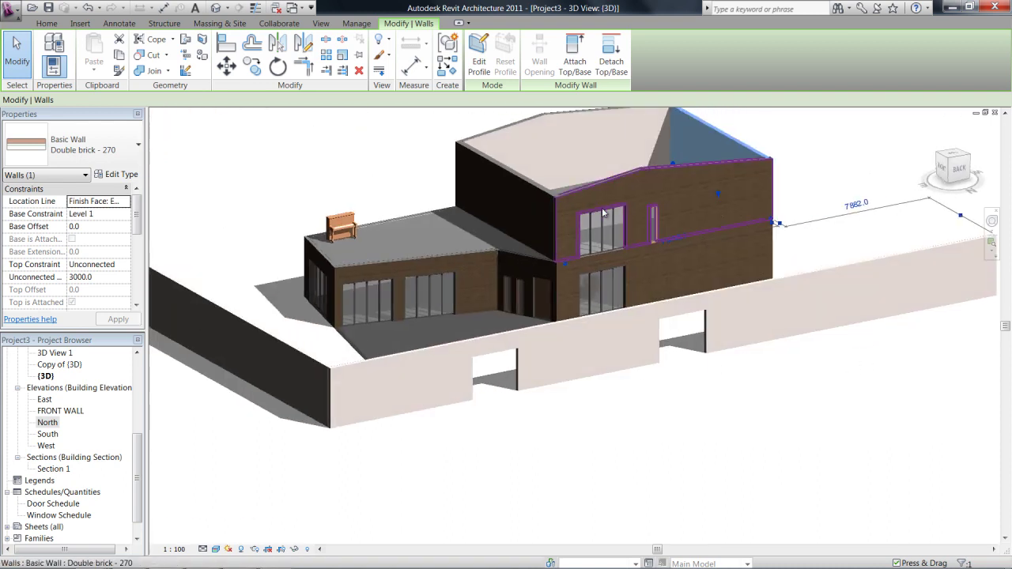
{"action": "middle_click_drag", "start_coordinate": [797, 342], "coordinate": [742, 331]}
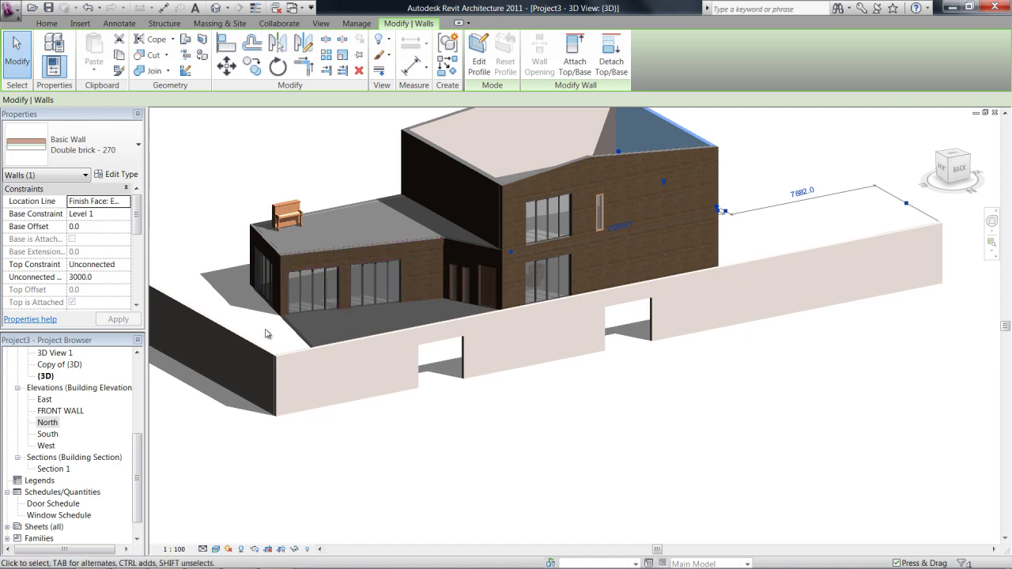
Step: Start editing the profile of the solid 200 mm side boundary wall in the 3D view
{"action": "middle_click_drag", "start_coordinate": [268, 334], "coordinate": [507, 312], "text": "shift"}
{"action": "left_click", "coordinate": [504, 299]}
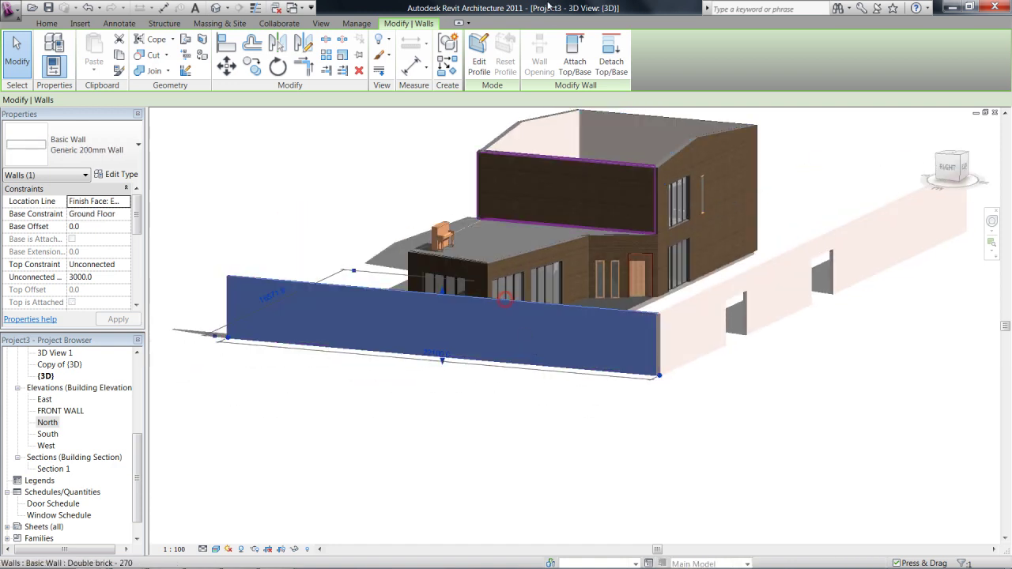
{"action": "left_click", "coordinate": [479, 64]}
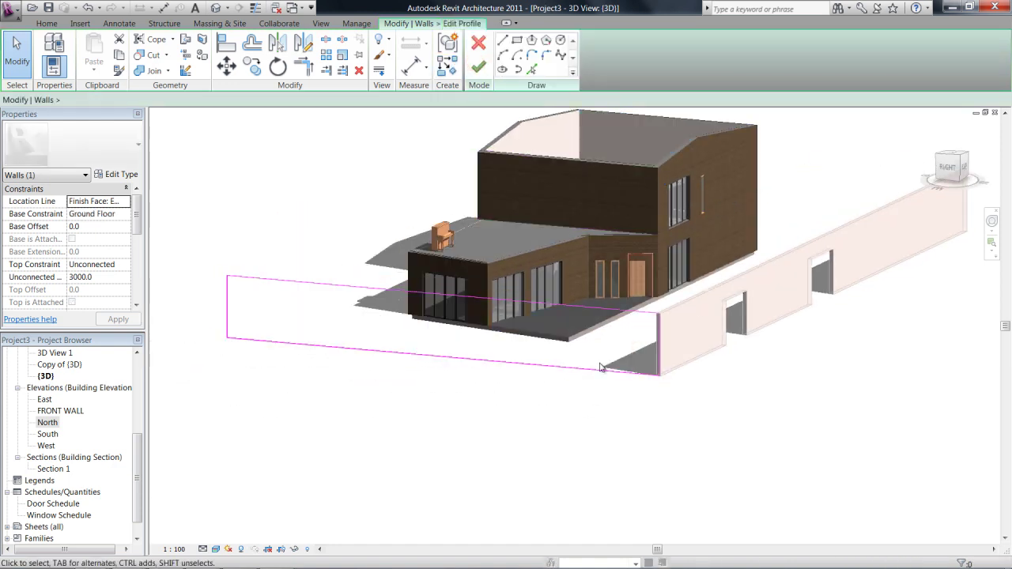
{"action": "middle_click_drag", "start_coordinate": [601, 360], "coordinate": [629, 361], "text": "shift"}
{"action": "scroll", "coordinate": [525, 100], "scroll_direction": "up", "scroll_amount": 2}
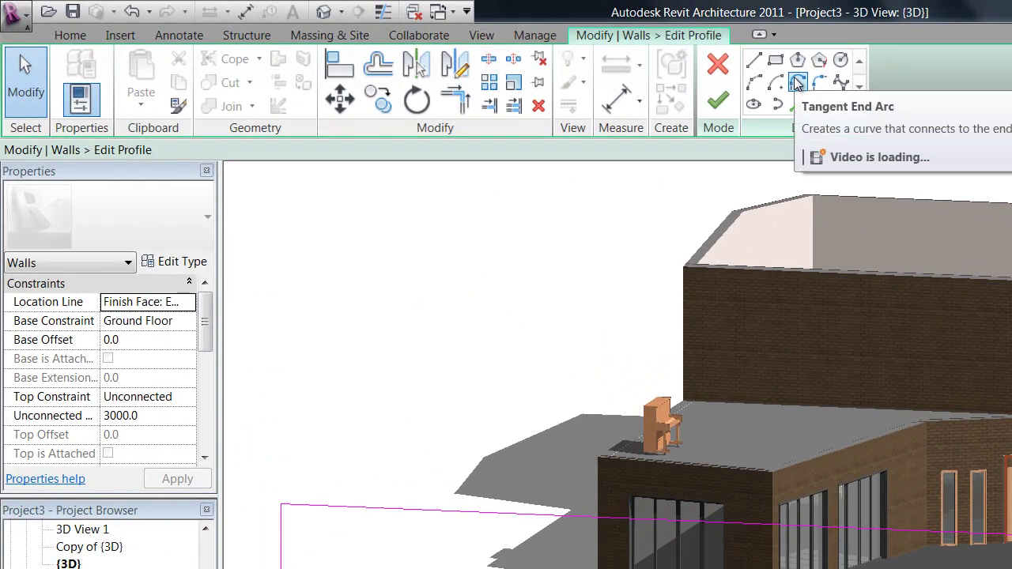
Step: Sketch a chain of tangent end arcs from the side wall's free upper corner to its upper corner at the front wall
{"action": "left_click", "coordinate": [759, 79]}
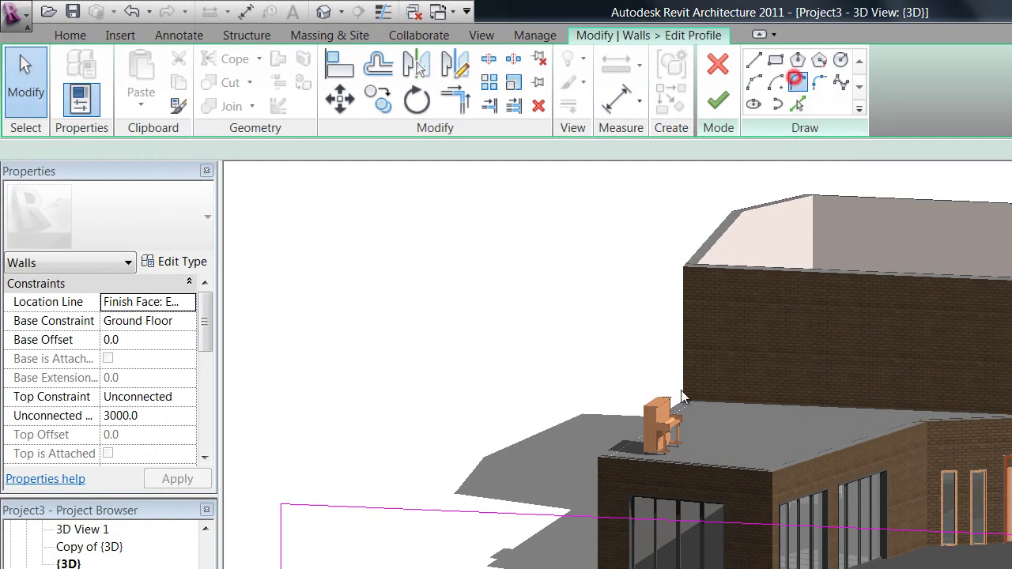
{"action": "left_click", "coordinate": [279, 501]}
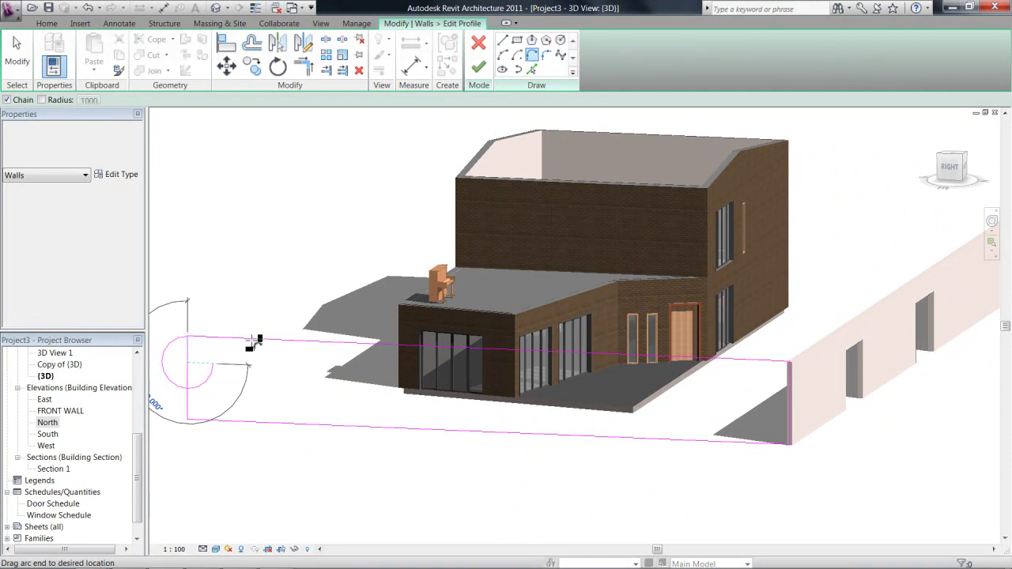
{"action": "left_click", "coordinate": [212, 371]}
{"action": "middle_click_drag", "start_coordinate": [256, 388], "coordinate": [335, 335]}
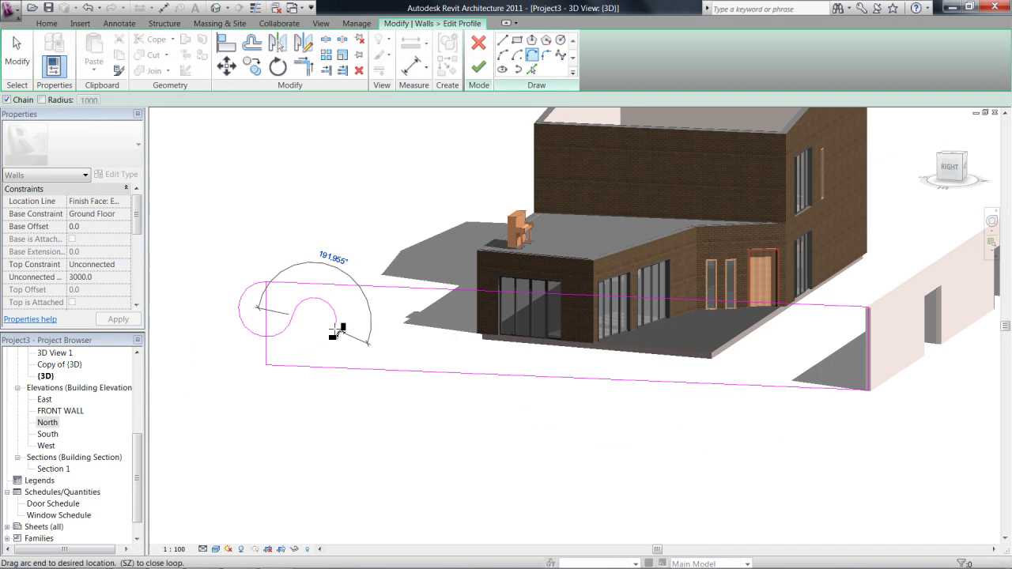
{"action": "left_click", "coordinate": [403, 320]}
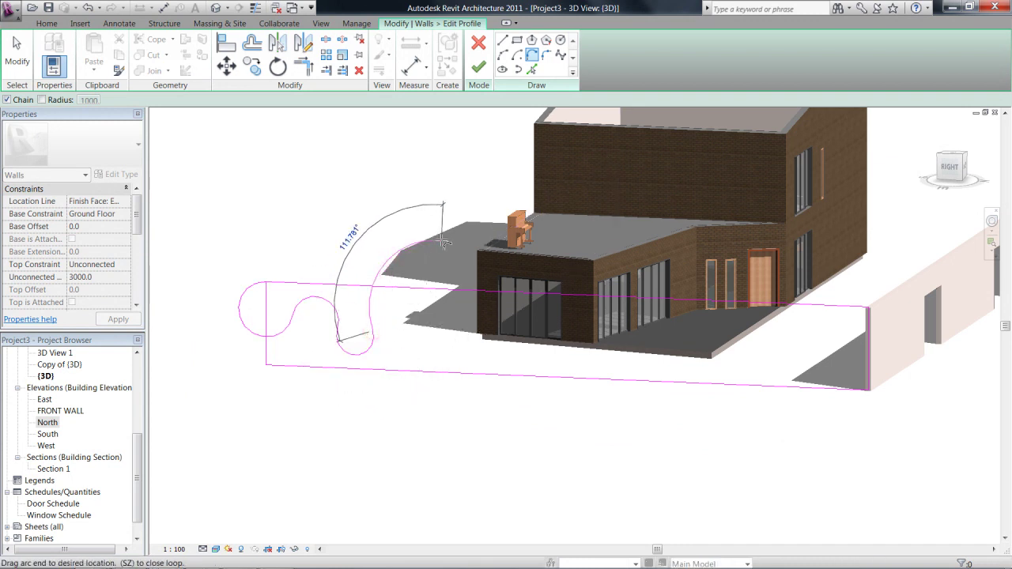
{"action": "left_click", "coordinate": [869, 307]}
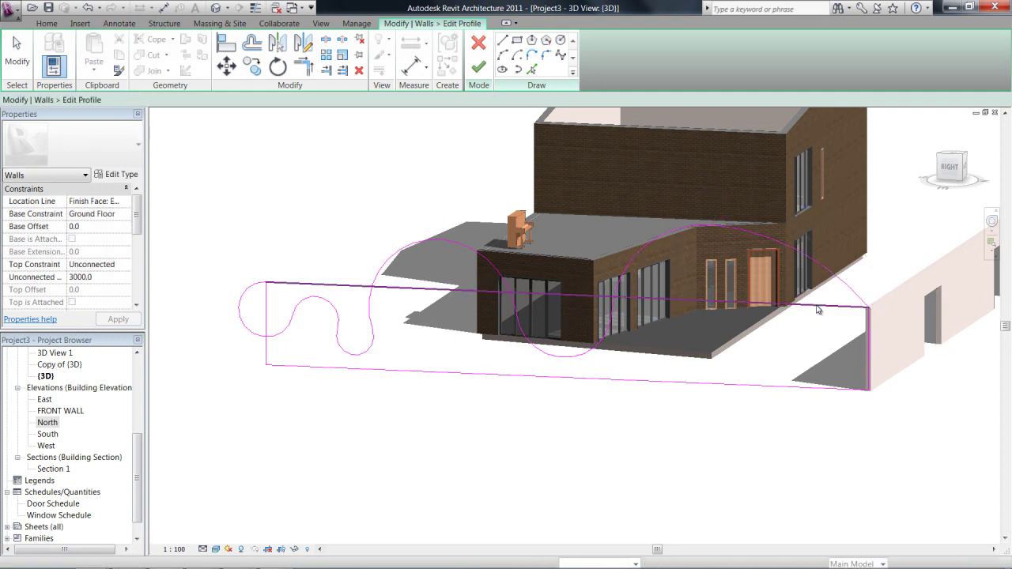
{"action": "key", "text": "Escape"}
{"action": "key", "text": "Escape"}
Step: Delete the straight top line of the side wall's profile and trim the free end's vertical line to the first arc
{"action": "left_click", "coordinate": [817, 306]}
{"action": "key", "text": "Delete"}
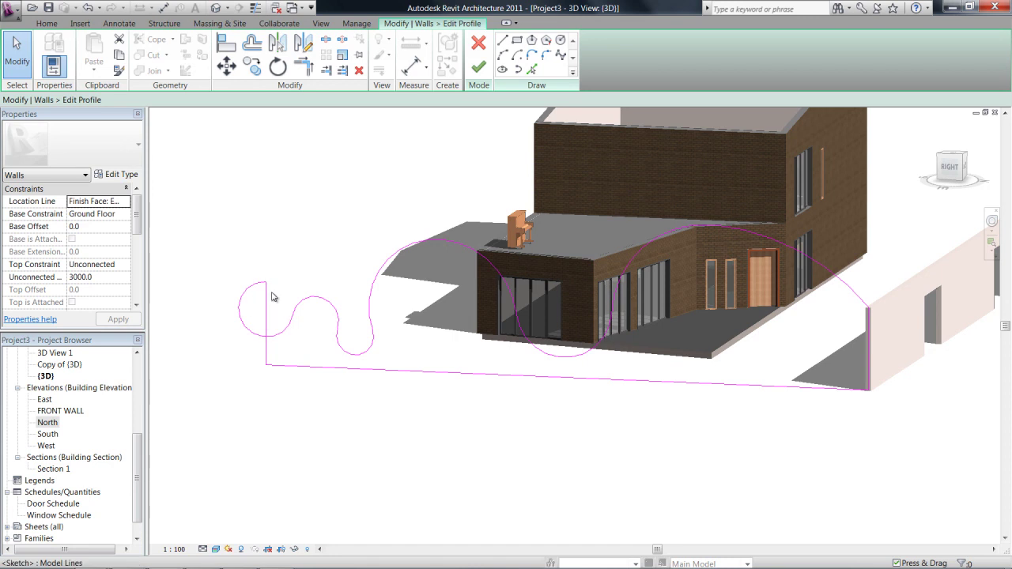
{"action": "scroll", "coordinate": [249, 342], "scroll_direction": "up", "scroll_amount": 4}
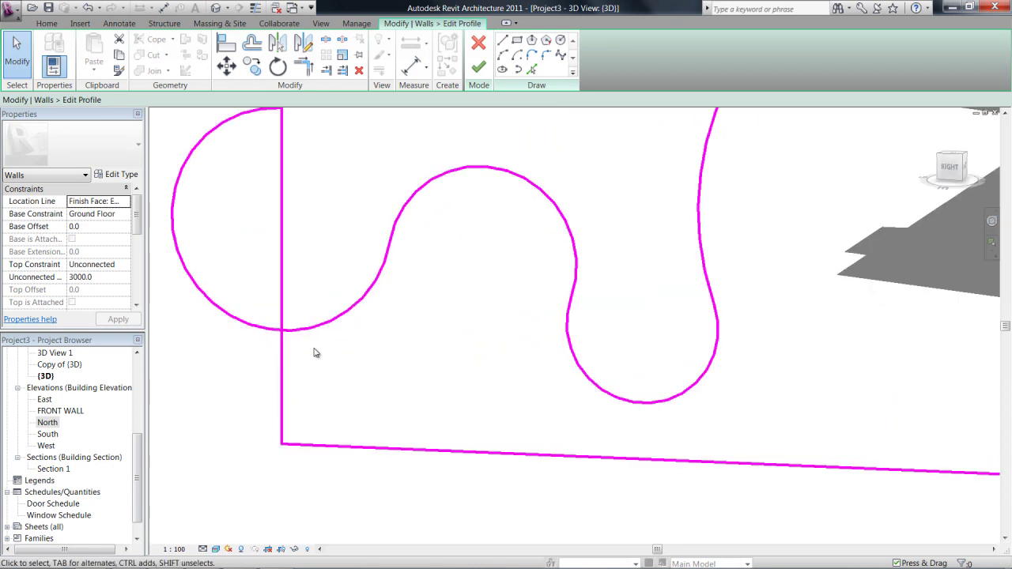
{"action": "left_click", "coordinate": [283, 350]}
{"action": "scroll", "coordinate": [354, 317], "scroll_direction": "down", "scroll_amount": 5}
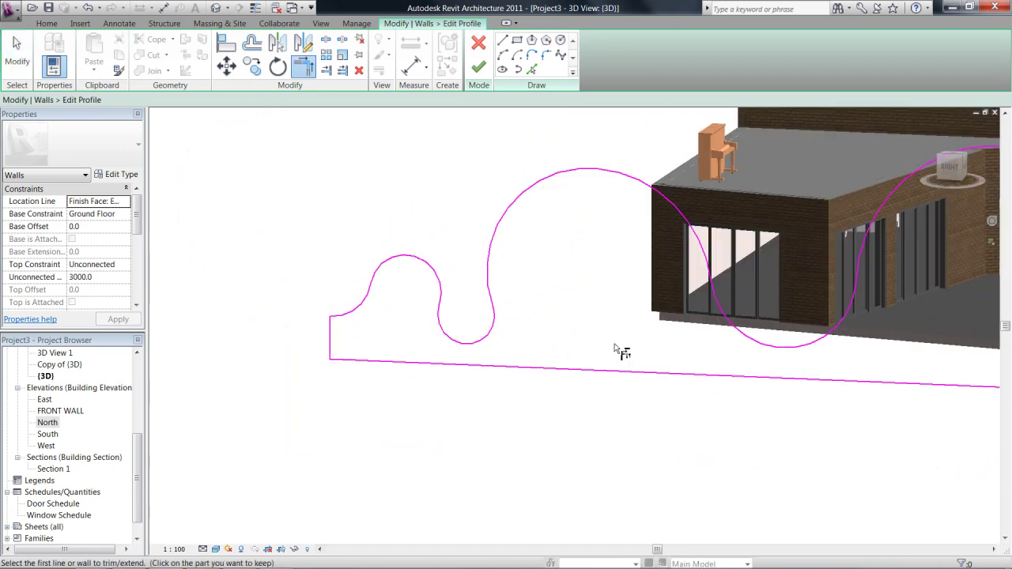
Step: Finish the side wall's profile edit and inspect its curved outline in the 3D view with the selection cleared
{"action": "left_click", "coordinate": [484, 70]}
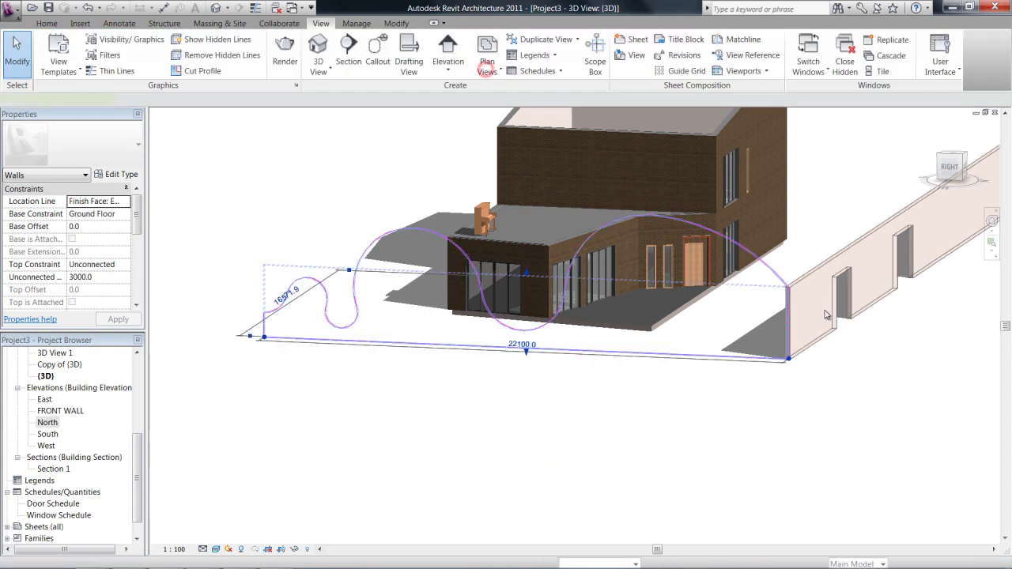
{"action": "left_click", "coordinate": [709, 428]}
{"action": "scroll", "coordinate": [481, 393], "scroll_direction": "down", "scroll_amount": 2}
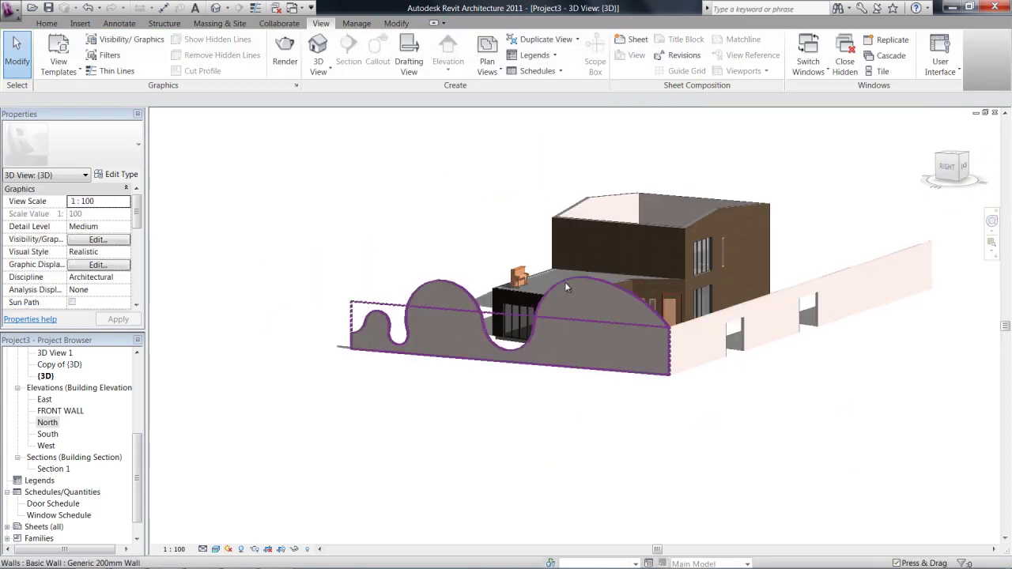
{"action": "left_click", "coordinate": [565, 281]}
{"action": "middle_click_drag", "start_coordinate": [565, 282], "coordinate": [585, 408], "text": "shift"}
{"action": "middle_click_drag", "start_coordinate": [784, 375], "coordinate": [717, 434], "text": "shift"}
{"action": "middle_click_drag", "start_coordinate": [495, 442], "coordinate": [484, 467]}
{"action": "left_click", "coordinate": [343, 438]}
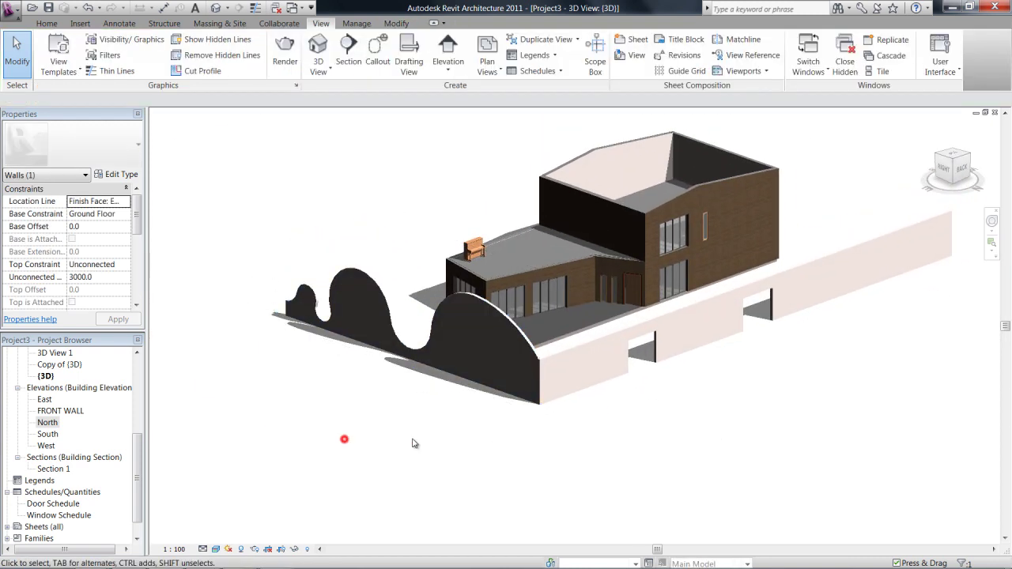
Step: Reset the profile of the front boundary wall with the two door openings and clear the selection
{"action": "left_click", "coordinate": [603, 335]}
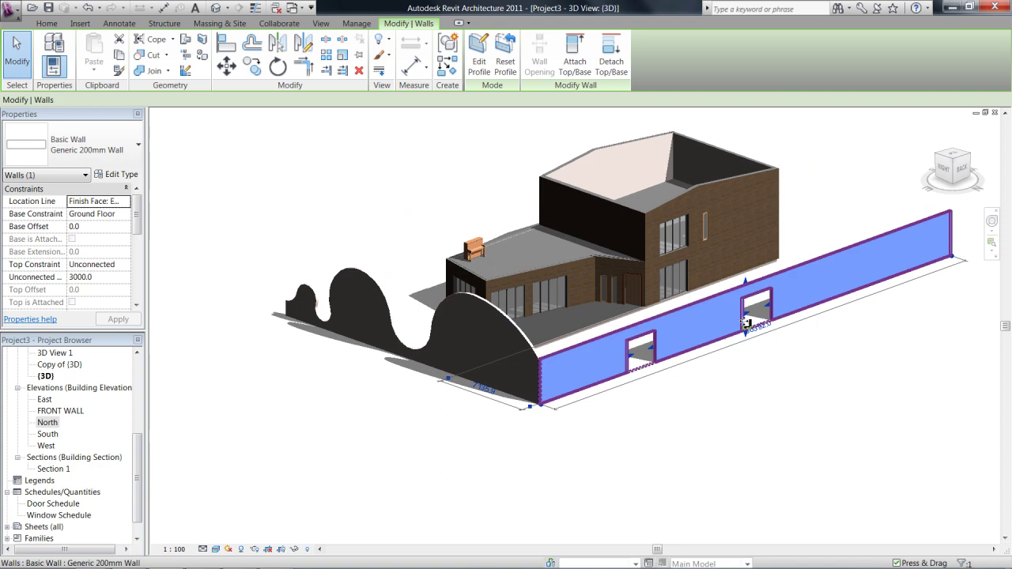
{"action": "scroll", "coordinate": [633, 277], "scroll_direction": "up", "scroll_amount": 2}
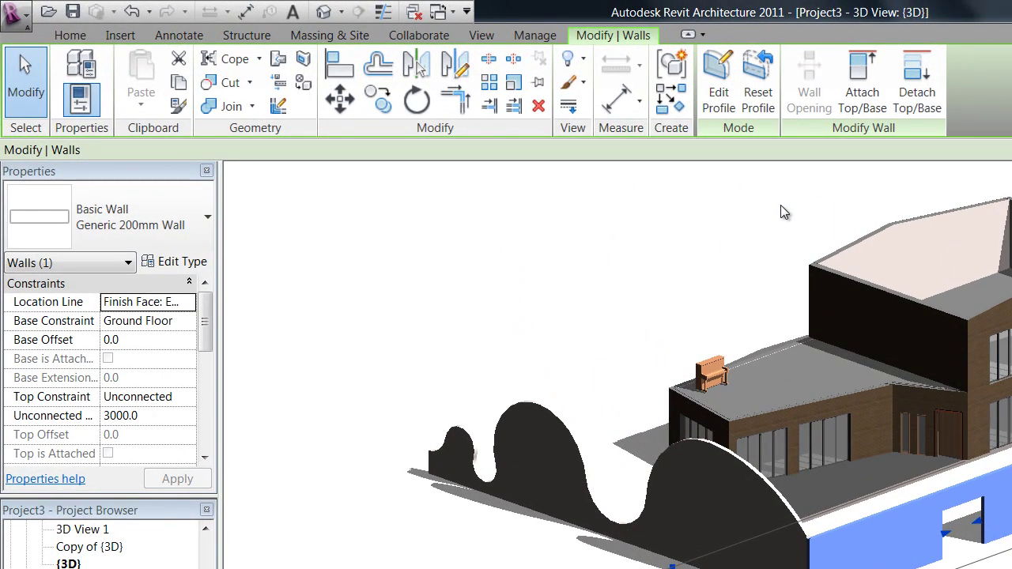
{"action": "left_click", "coordinate": [759, 96]}
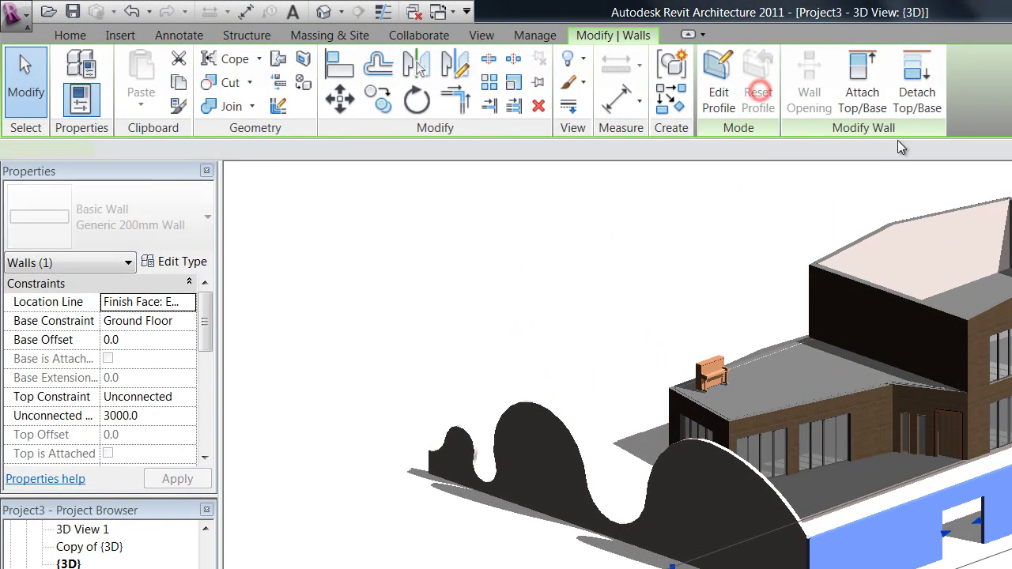
{"action": "key", "text": "Escape"}
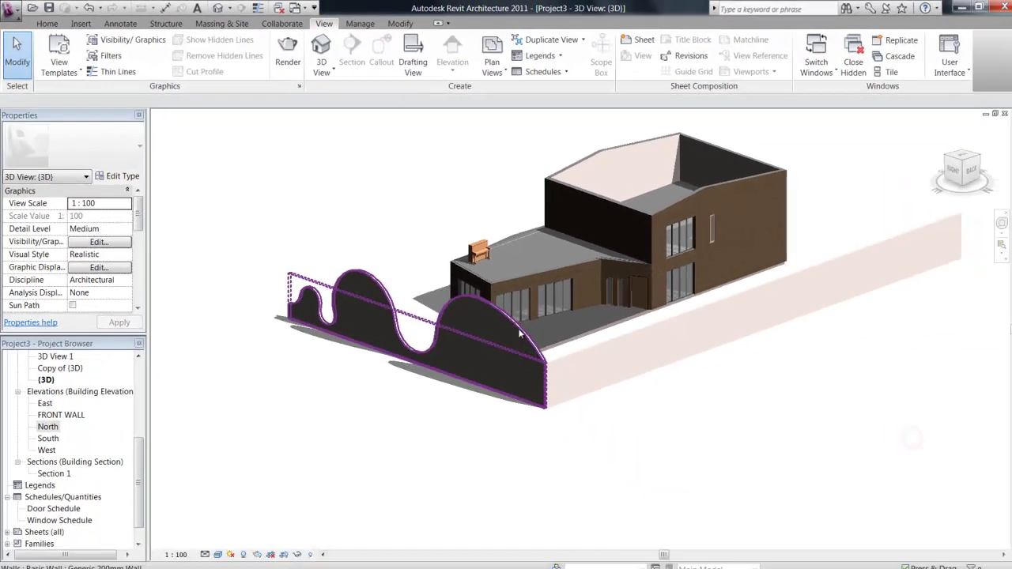
{"action": "left_click", "coordinate": [770, 488]}
Step: Turn on the Planting and Roofs categories in the 3D view's visibility/graphic overrides
{"action": "middle_click_drag", "start_coordinate": [521, 385], "coordinate": [620, 424], "text": "shift"}
{"action": "left_click", "coordinate": [659, 420]}
{"action": "key", "text": "v"}
{"action": "key", "text": "g"}
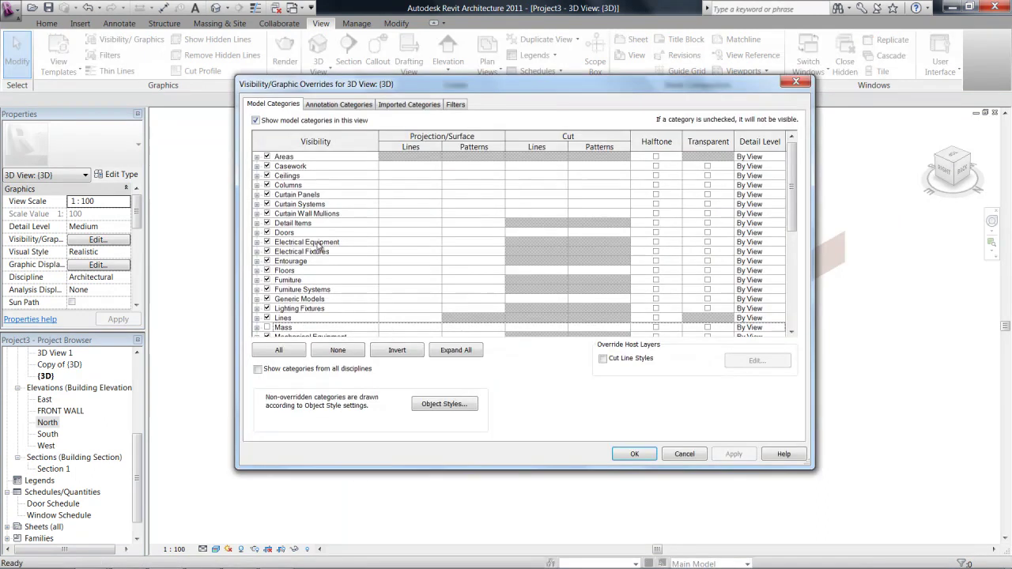
{"action": "left_click", "coordinate": [294, 195]}
{"action": "scroll", "coordinate": [348, 237], "scroll_direction": "down", "scroll_amount": 1}
{"action": "left_click", "coordinate": [296, 327]}
{"action": "scroll", "coordinate": [281, 259], "scroll_direction": "down", "scroll_amount": 2}
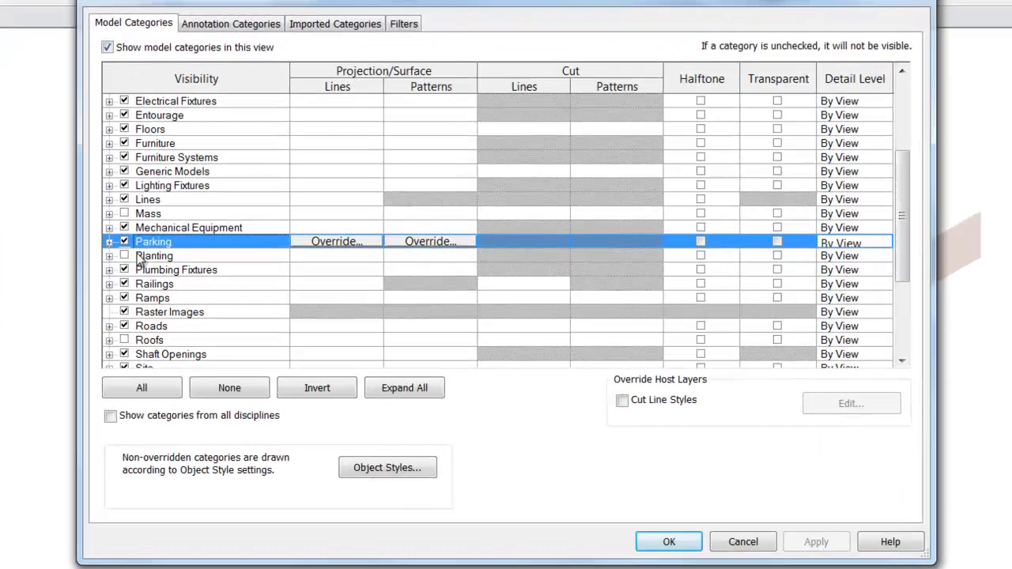
{"action": "scroll", "coordinate": [308, 266], "scroll_direction": "down", "scroll_amount": 2}
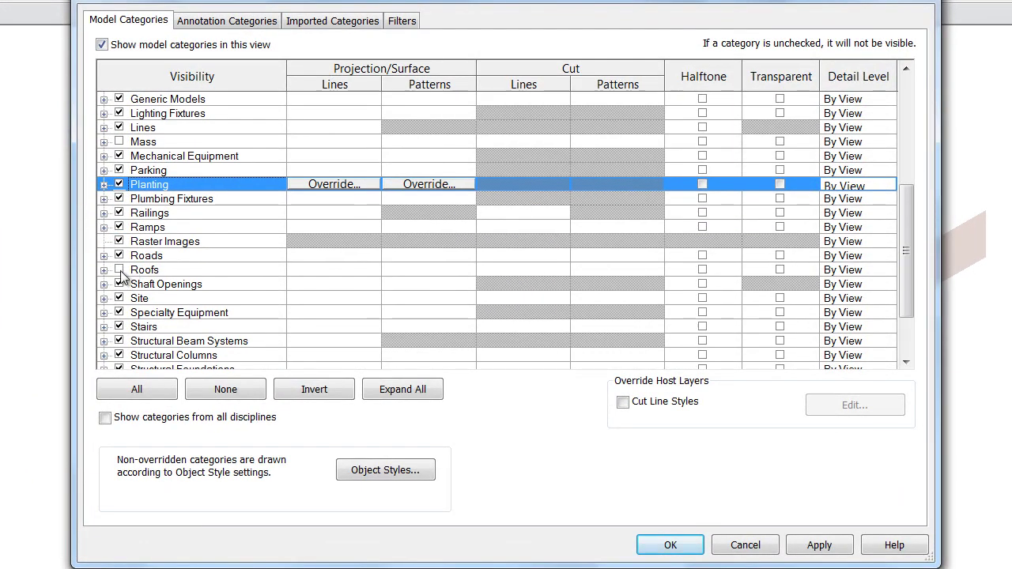
{"action": "left_click", "coordinate": [119, 270]}
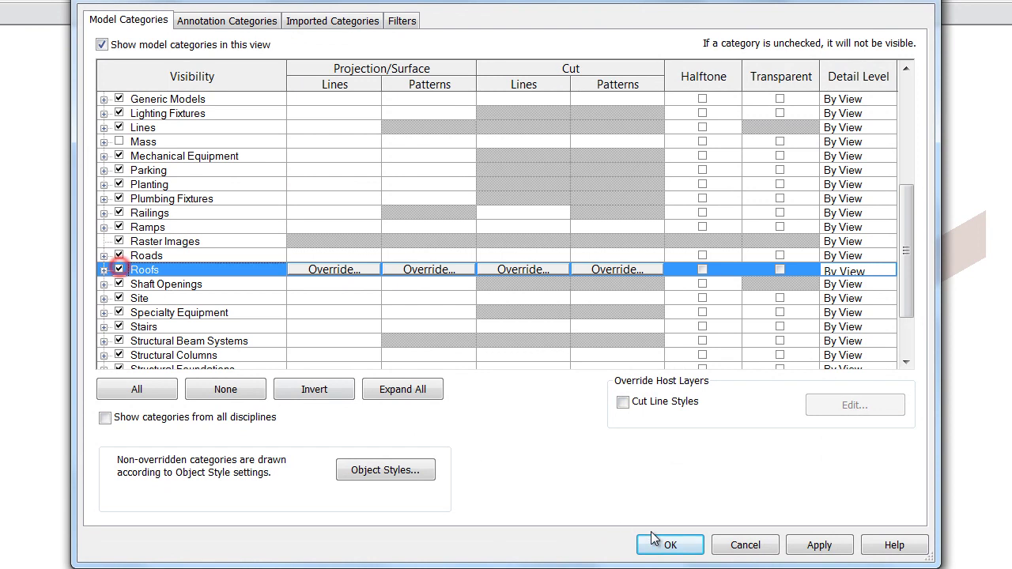
{"action": "left_click", "coordinate": [657, 545]}
Step: Inspect the house, trees and both boundary walls from several sides in the 3D view
{"action": "middle_click_drag", "start_coordinate": [709, 532], "coordinate": [249, 337], "text": "shift"}
{"action": "scroll", "coordinate": [154, 380], "scroll_direction": "up", "scroll_amount": 3}
{"action": "middle_click_drag", "start_coordinate": [569, 447], "coordinate": [510, 280], "text": "shift"}
{"action": "middle_click_drag", "start_coordinate": [952, 331], "coordinate": [762, 383]}
{"action": "scroll", "coordinate": [762, 385], "scroll_direction": "down", "scroll_amount": 2}
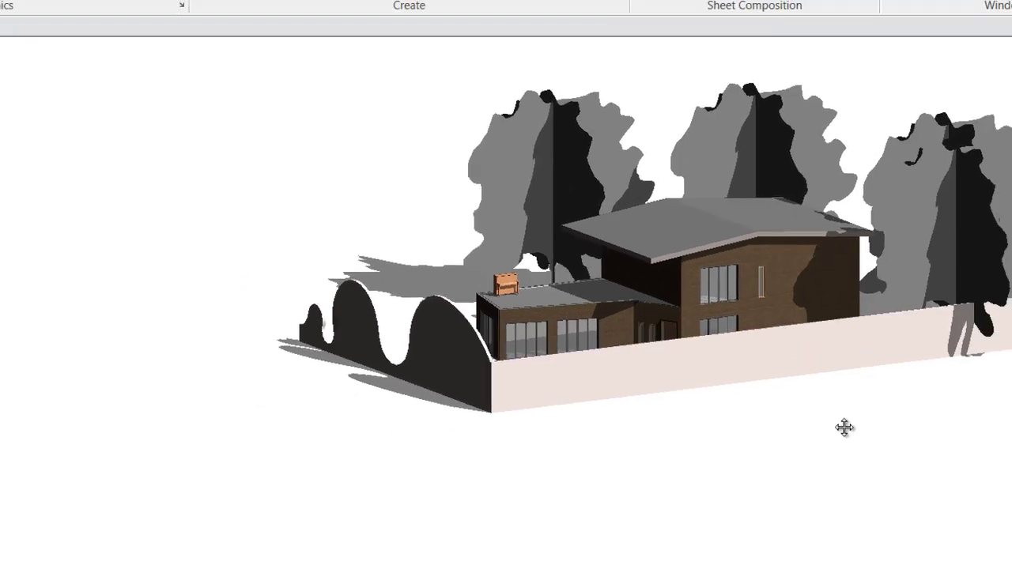